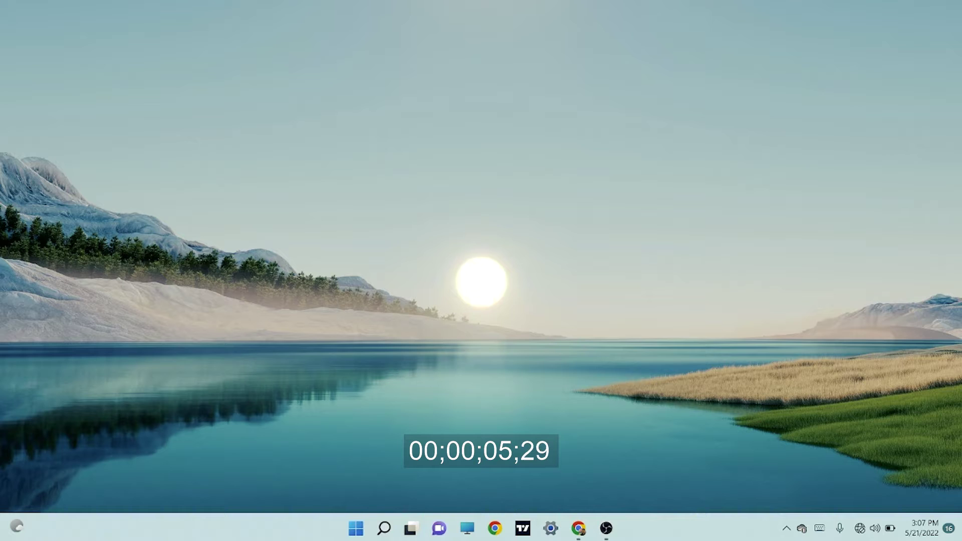
# Refresh the desktop, search Google for 'team viewer' in Chrome, and open the TeamViewer ad link
pyautogui.rightClick(608, 28)
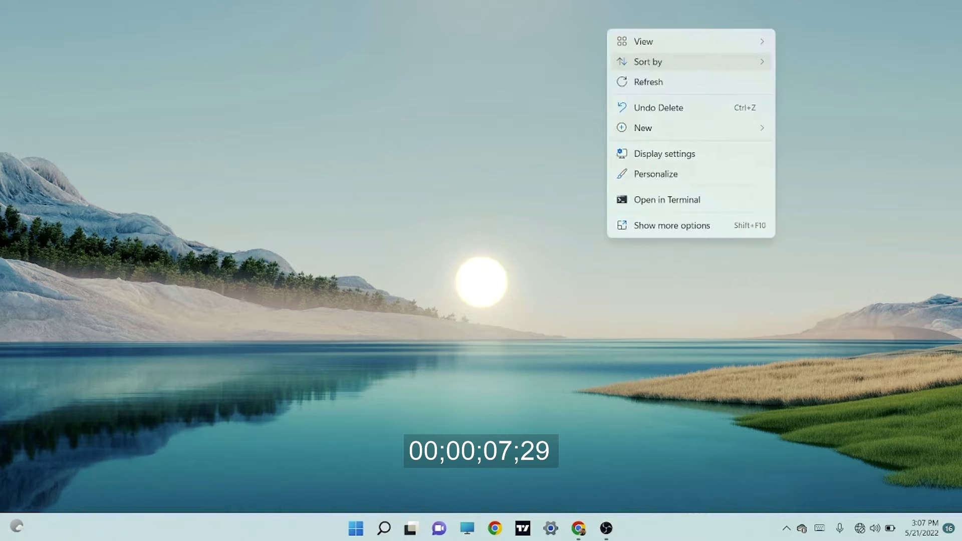
pyautogui.click(661, 82)
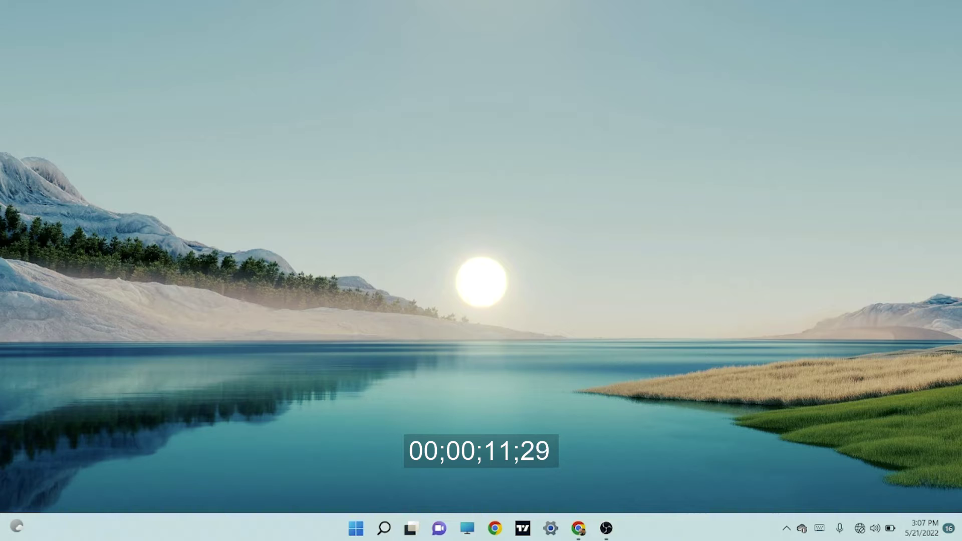
pyautogui.click(578, 528)
pyautogui.write('t')
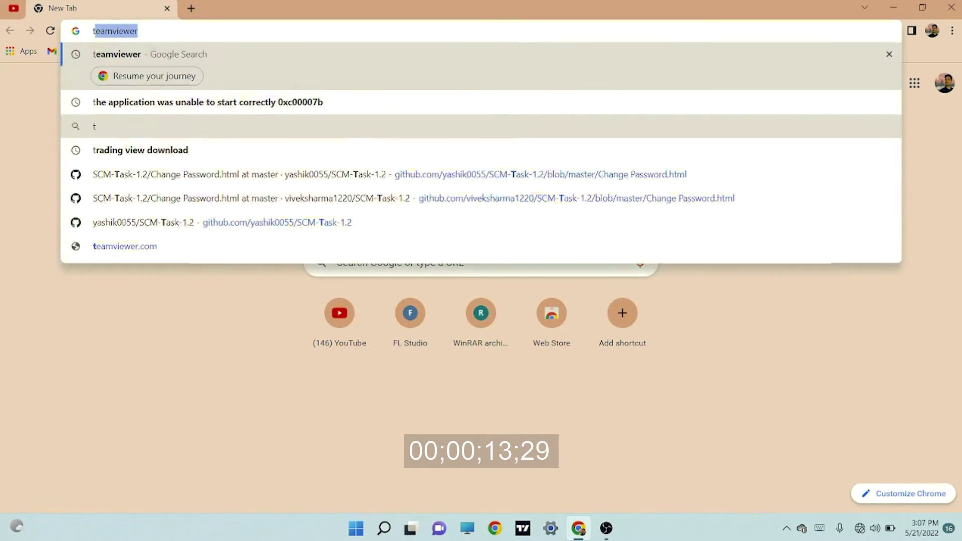
pyautogui.write('eam viewer')
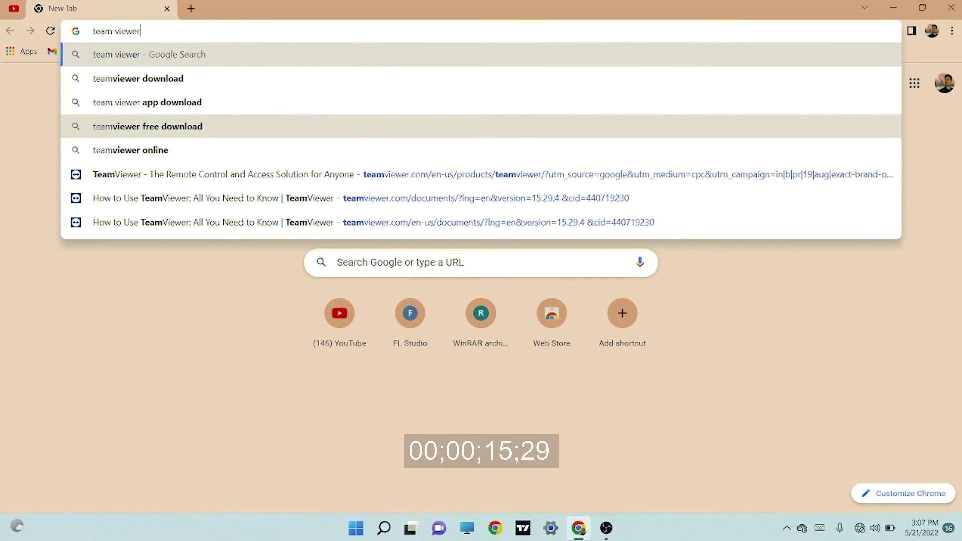
pyautogui.press('Return')
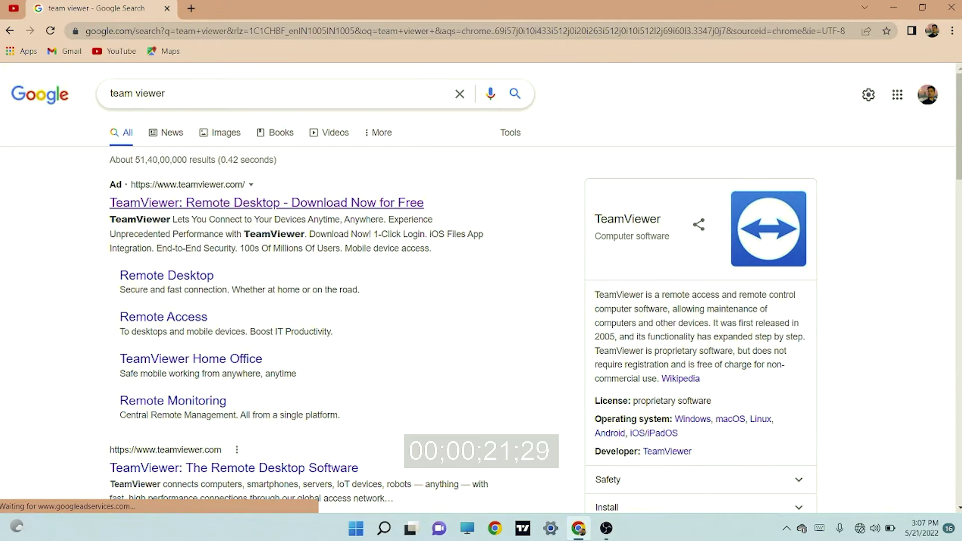
pyautogui.click(267, 202)
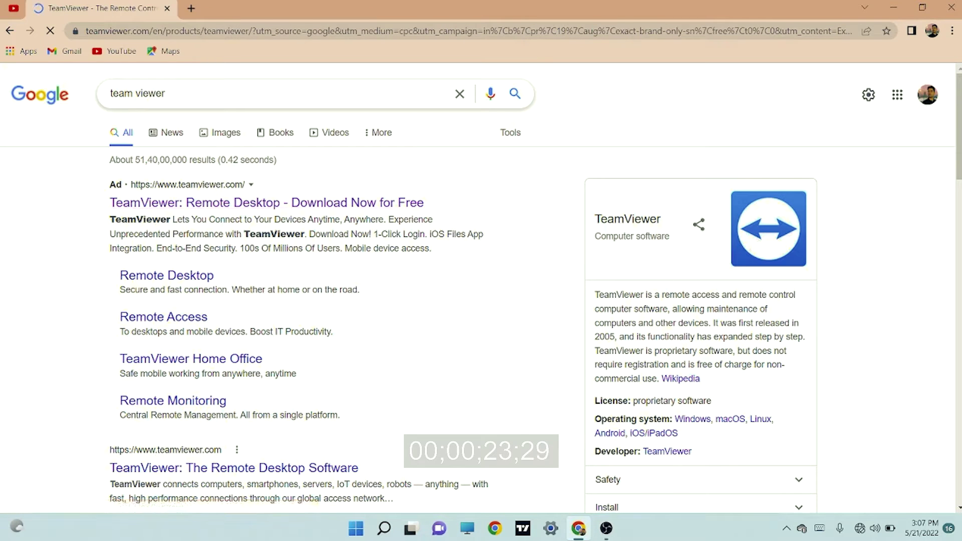
pyautogui.scroll(-3, 481, 301)
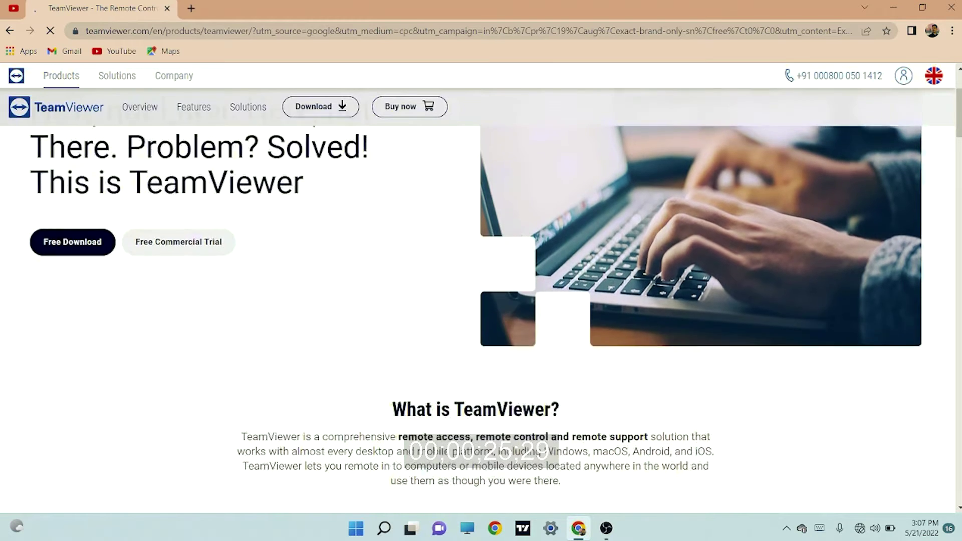
pyautogui.scroll(-3, 481, 300)
pyautogui.scroll(-2, 481, 300)
pyautogui.moveTo(240, 212); pyautogui.dragTo(560, 255)
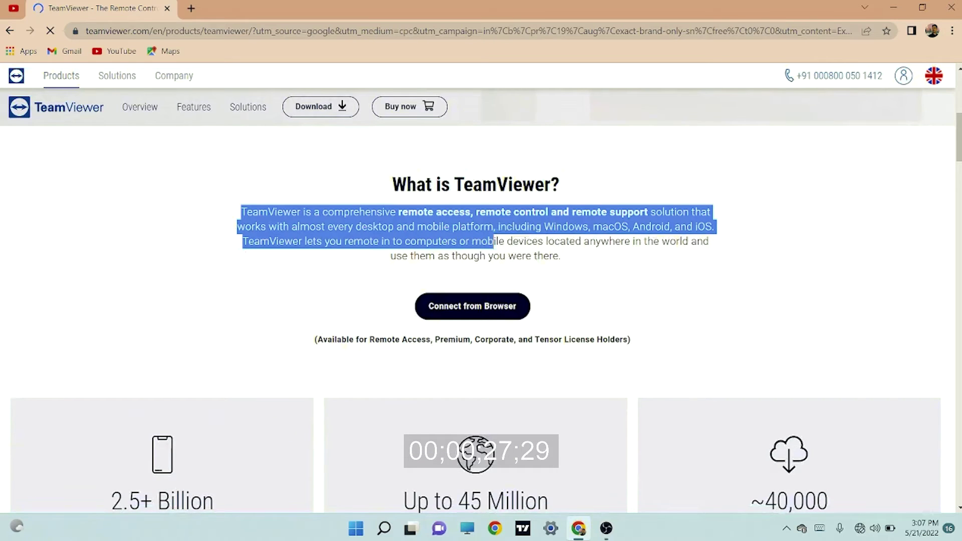
# Download the free TeamViewer_Setup .exe installer from the TeamViewer product page
pyautogui.click(482, 361)
pyautogui.scroll(1, 481, 301)
pyautogui.scroll(3, 481, 301)
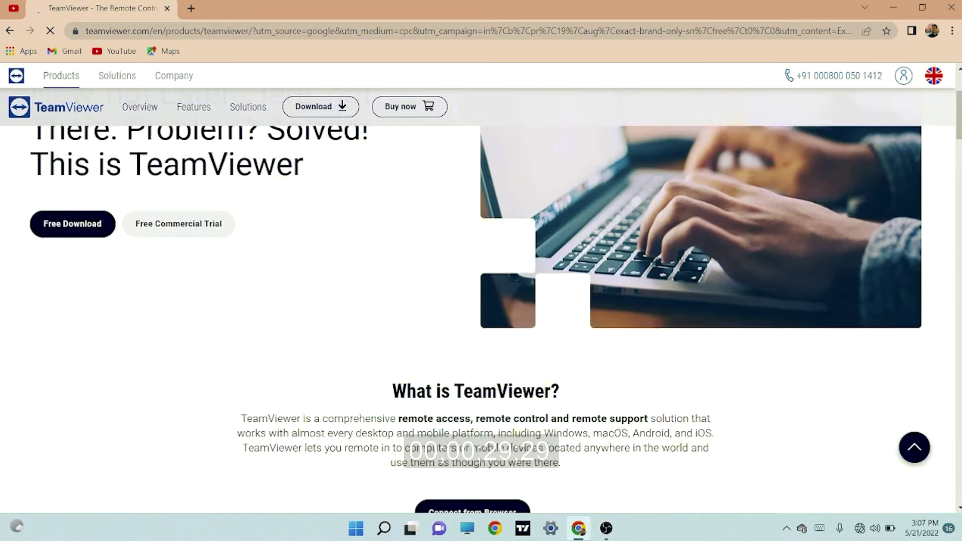
pyautogui.scroll(2, 481, 301)
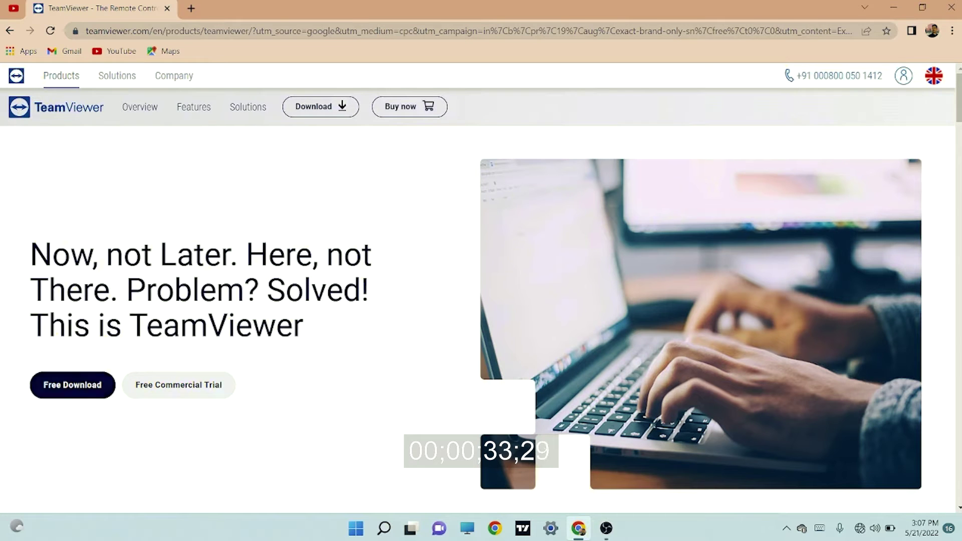
pyautogui.click(72, 386)
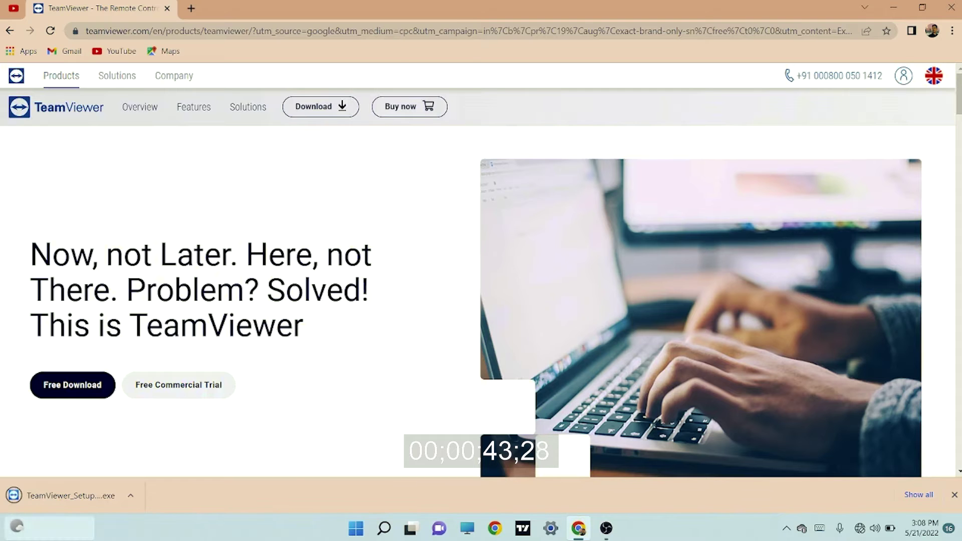
pyautogui.click(17, 529)
# Run TeamViewer_Setup with Default installation, then accept the EULA and DPA to finish
pyautogui.click(17, 529)
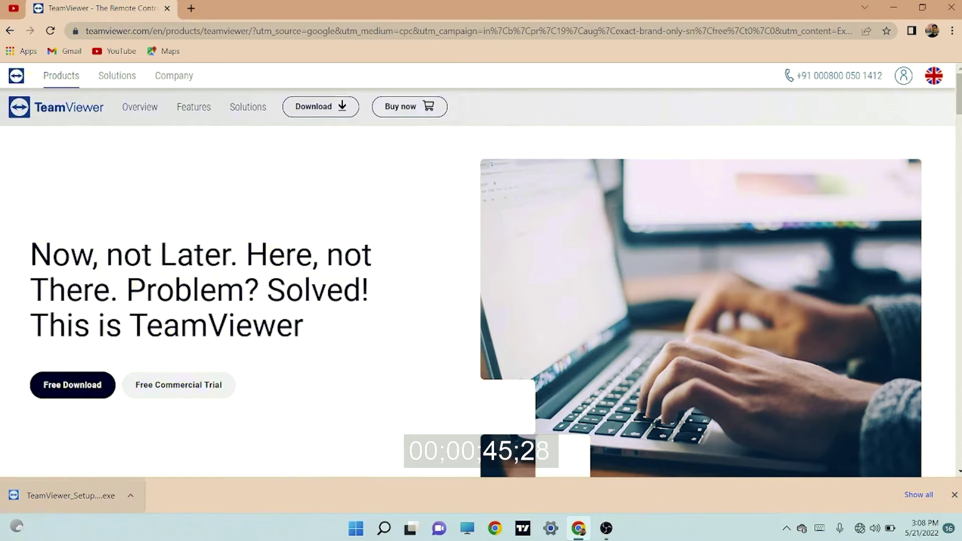
pyautogui.click(70, 496)
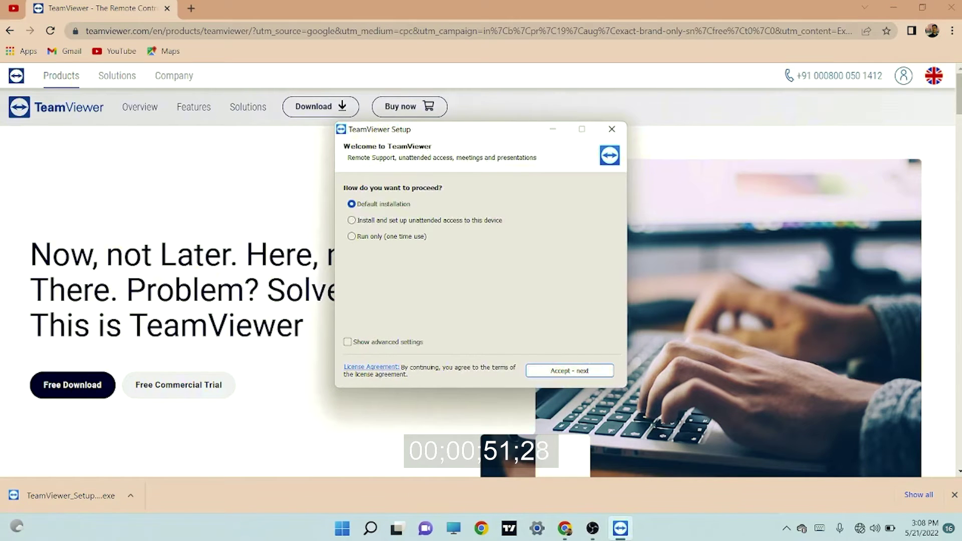
pyautogui.click(568, 371)
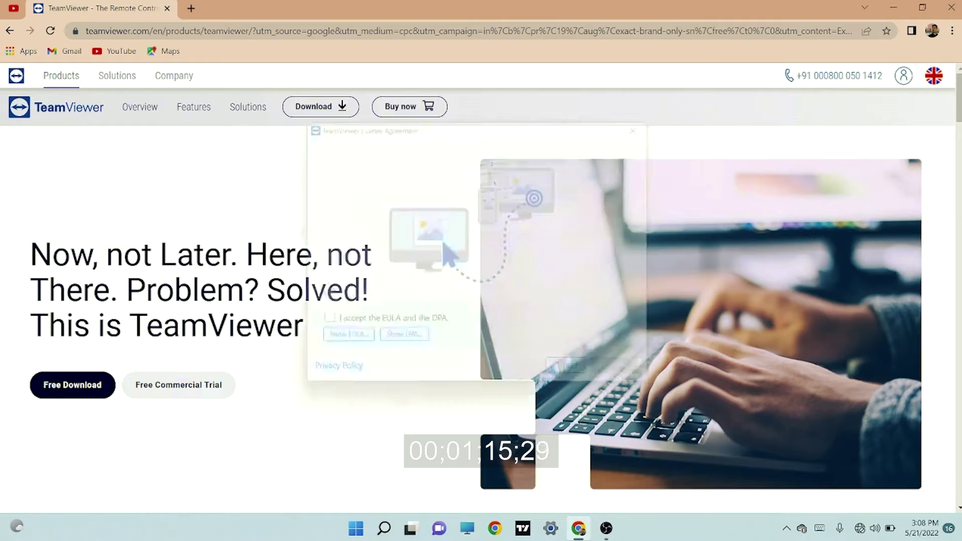
pyautogui.click(893, 8)
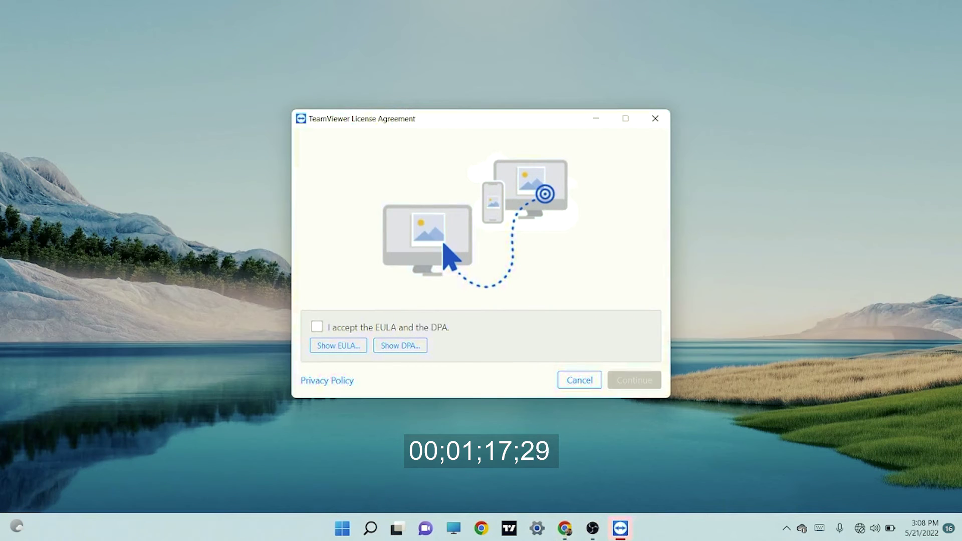
pyautogui.click(317, 326)
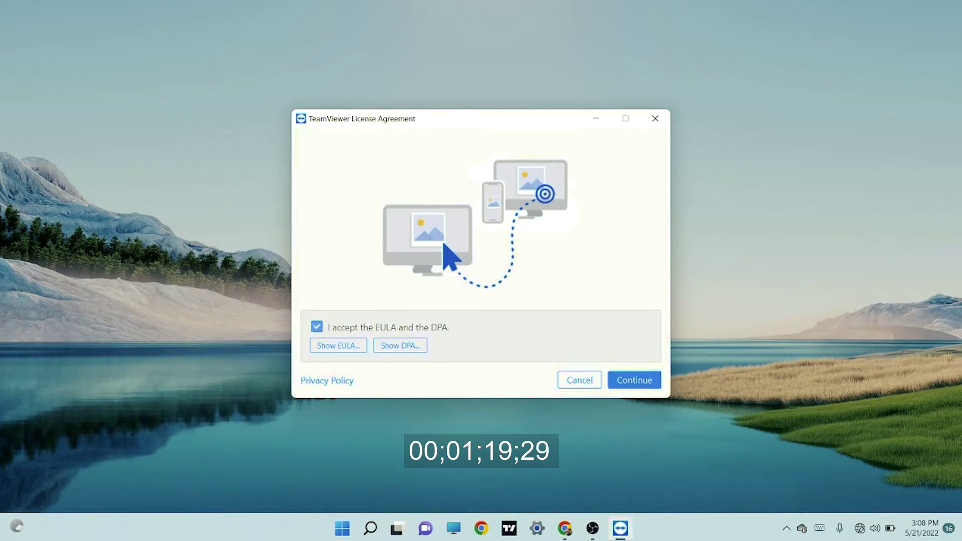
pyautogui.click(634, 379)
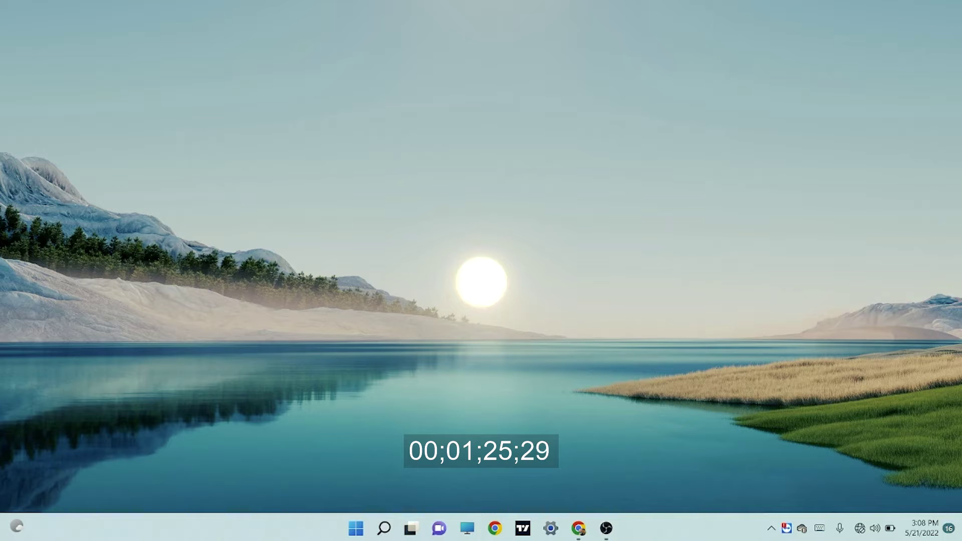
# Find TeamViewer through Windows search, launch it, and maximize its window
pyautogui.press('super')
pyautogui.write('te')
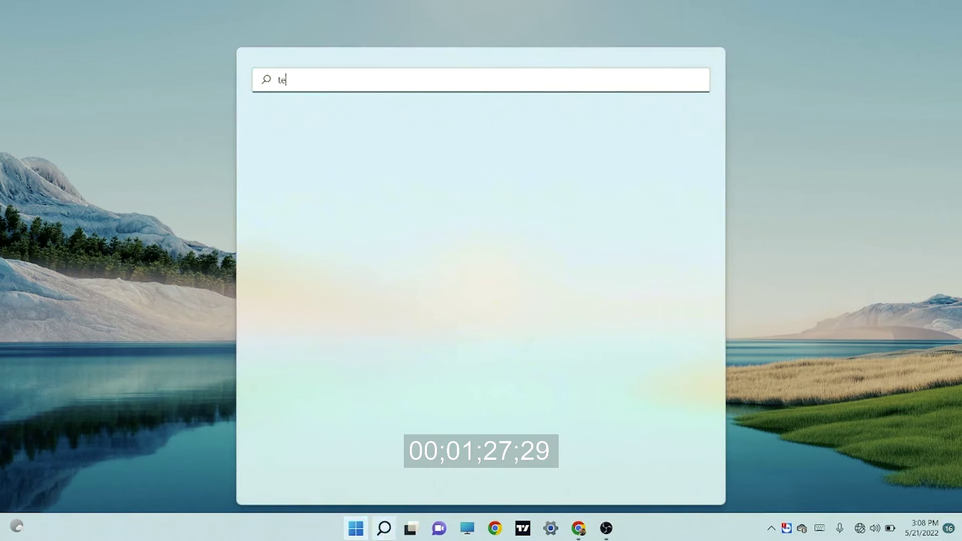
pyautogui.write('am')
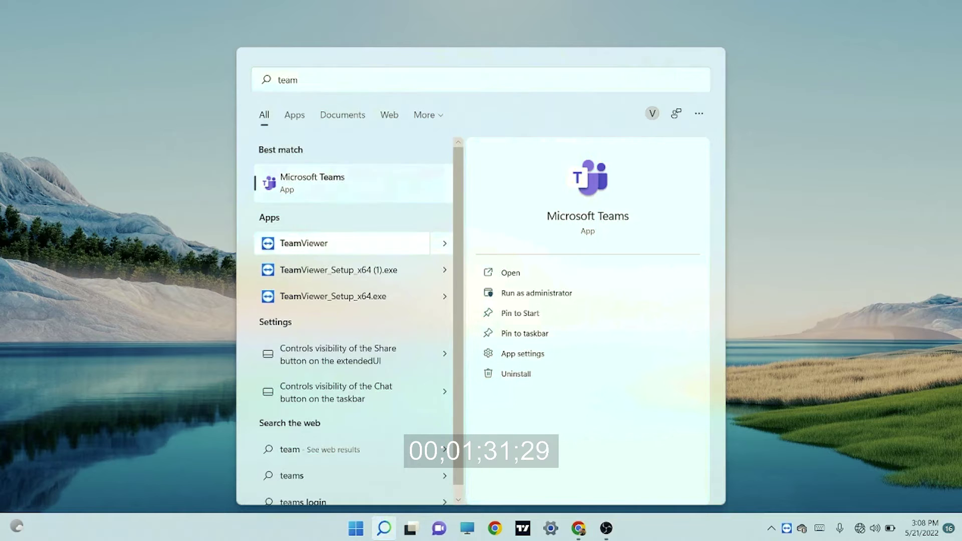
pyautogui.click(342, 243)
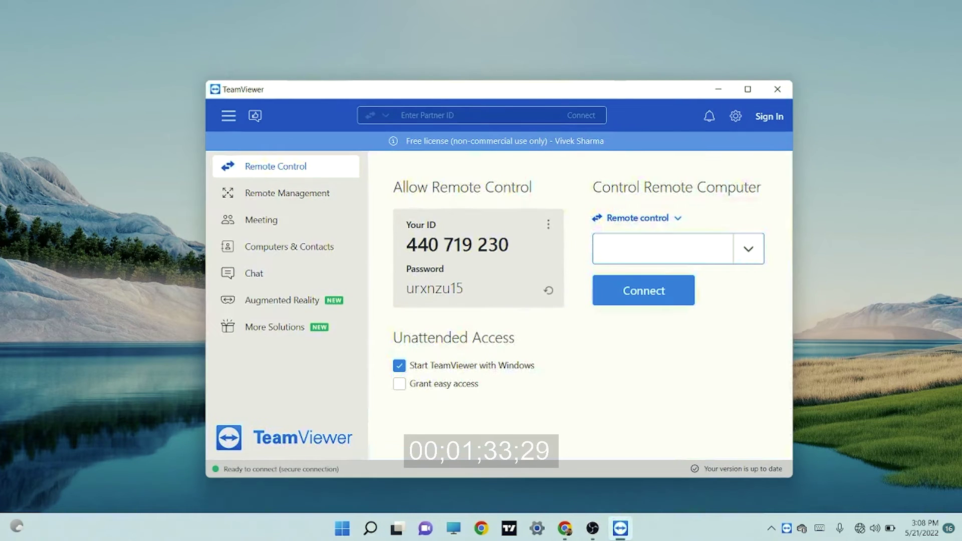
pyautogui.click(747, 89)
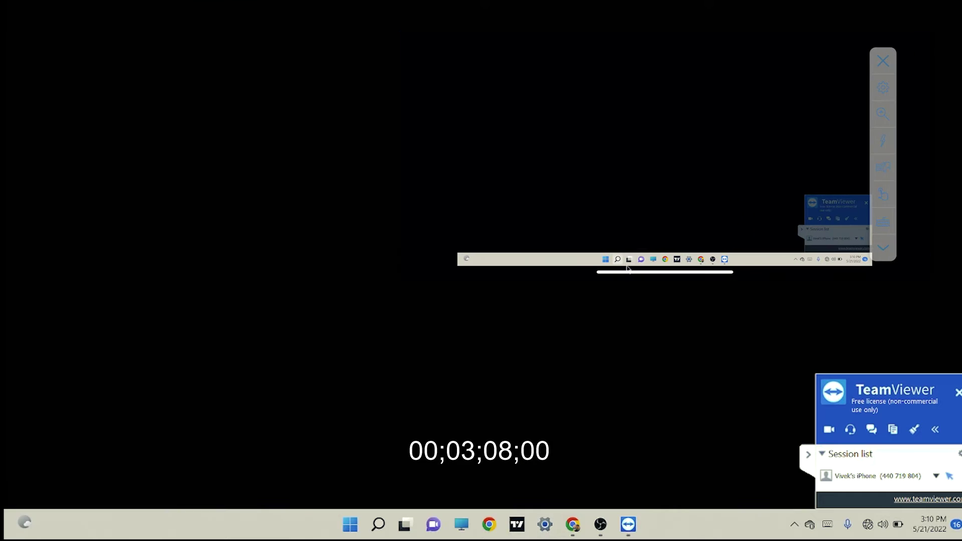
# Start remote control from the phone, then open the remote PC's taskbar context menu
pyautogui.rightClick(697, 260)
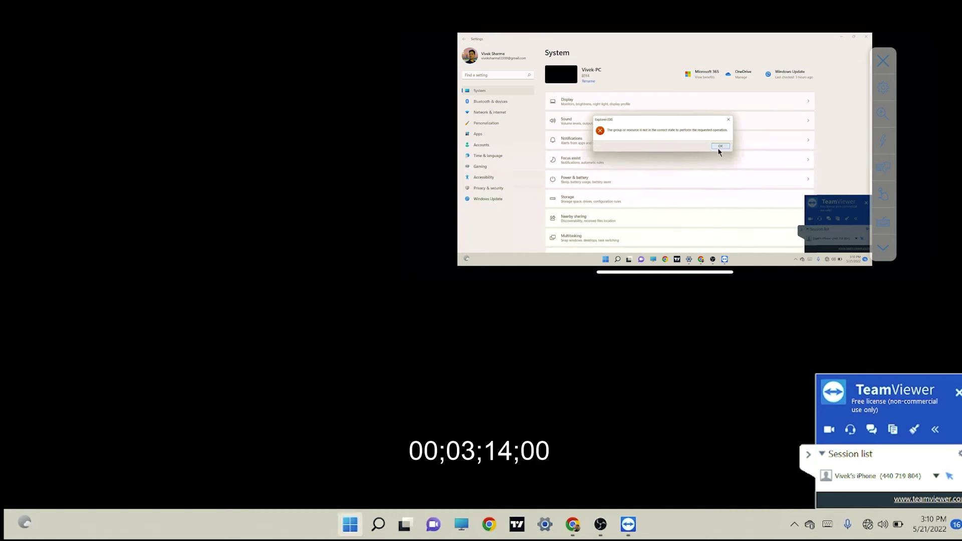
# Dismiss the error, close Settings, refresh the remote desktop, and open Search with the touch keyboard
pyautogui.click(720, 144)
pyautogui.press('super')
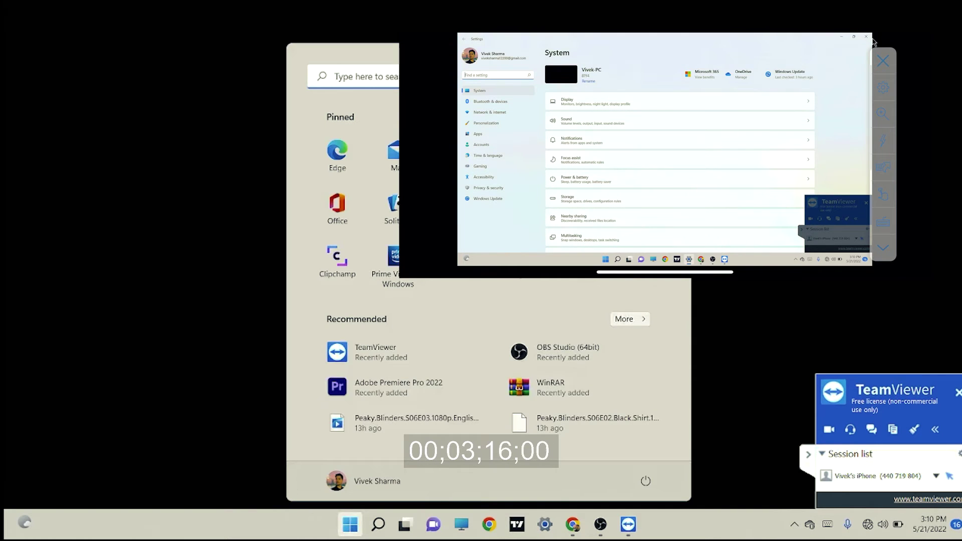
pyautogui.click(865, 36)
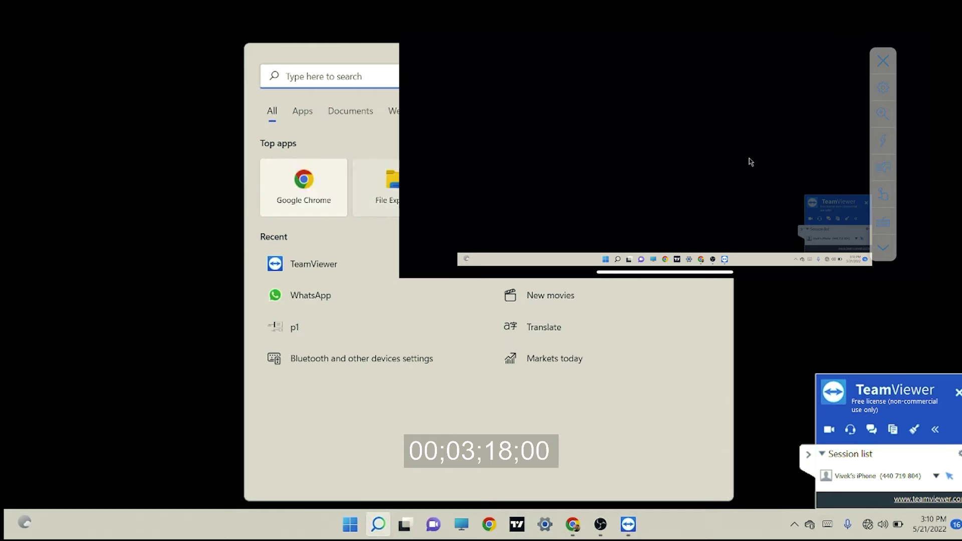
pyautogui.rightClick(700, 159)
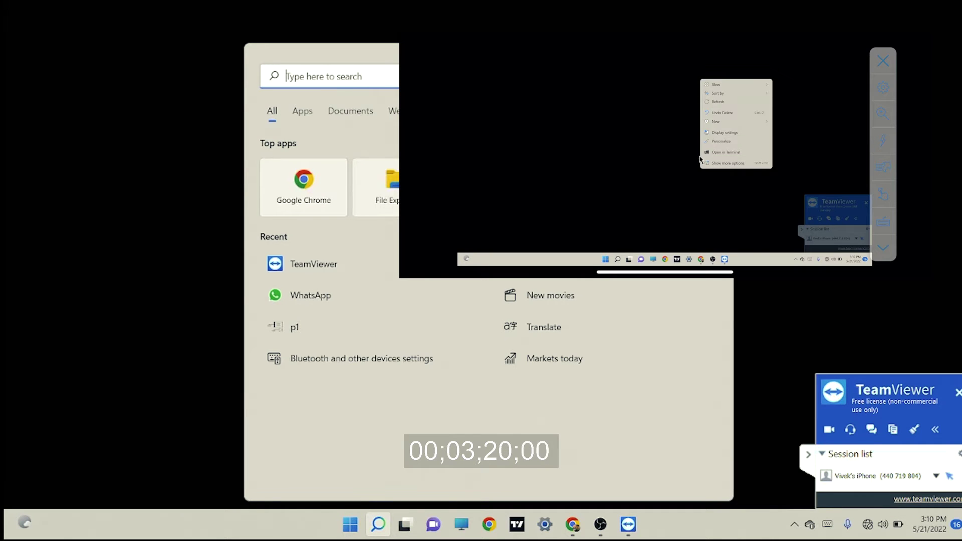
pyautogui.click(720, 108)
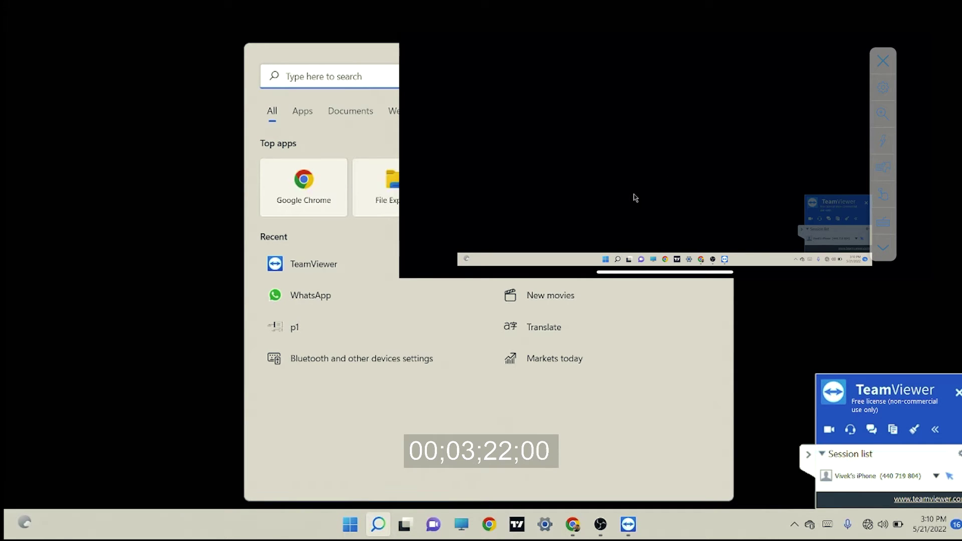
pyautogui.click(606, 260)
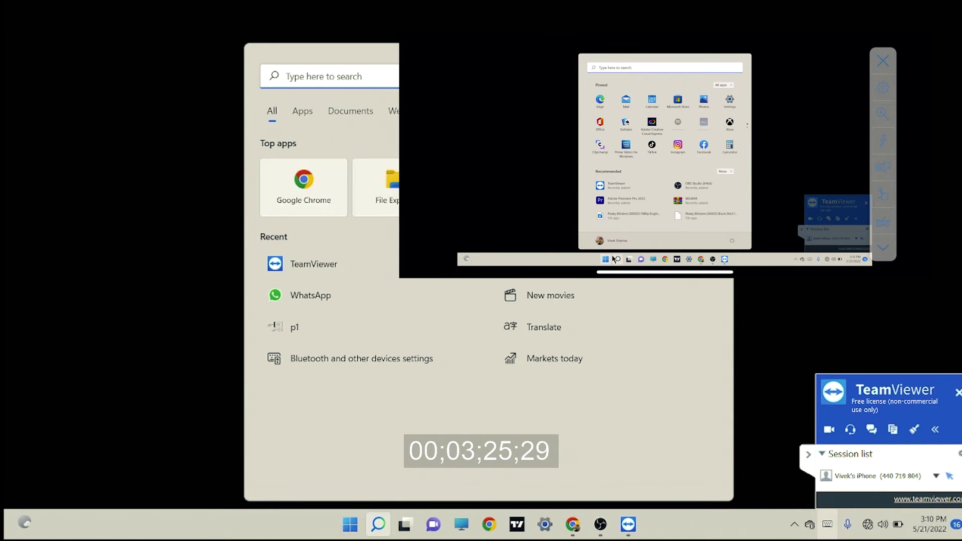
pyautogui.click(617, 260)
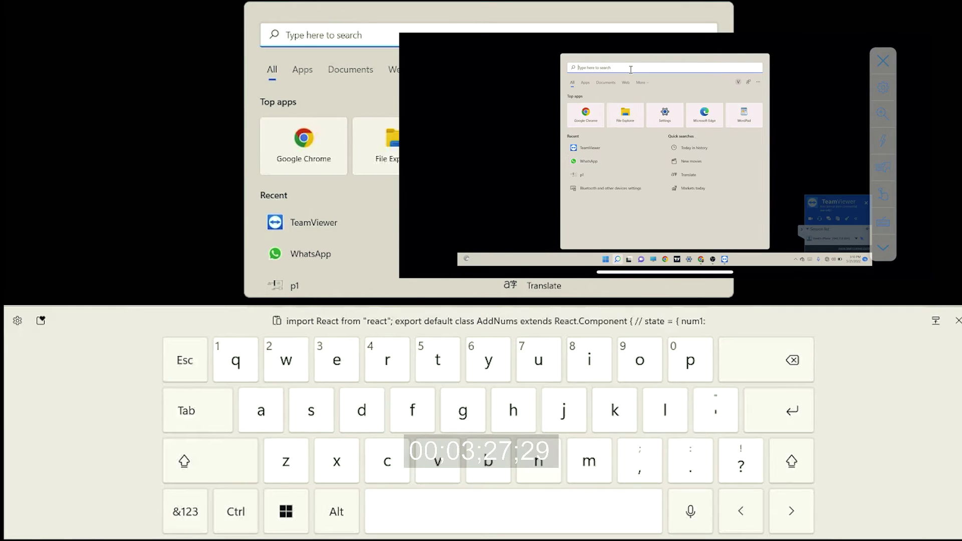
# Search for Notepad on the remote PC and launch it
pyautogui.click(539, 461)
pyautogui.write('n')
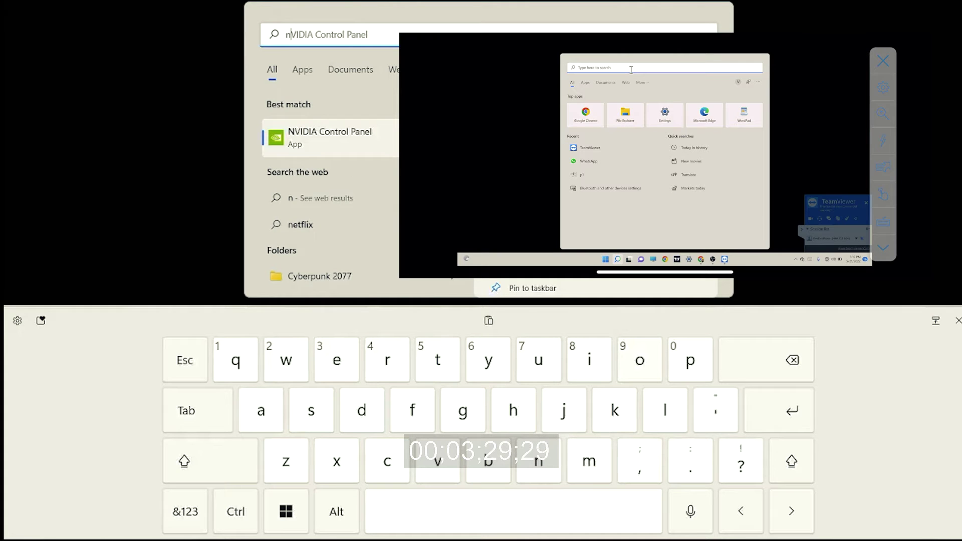
pyautogui.click(640, 360)
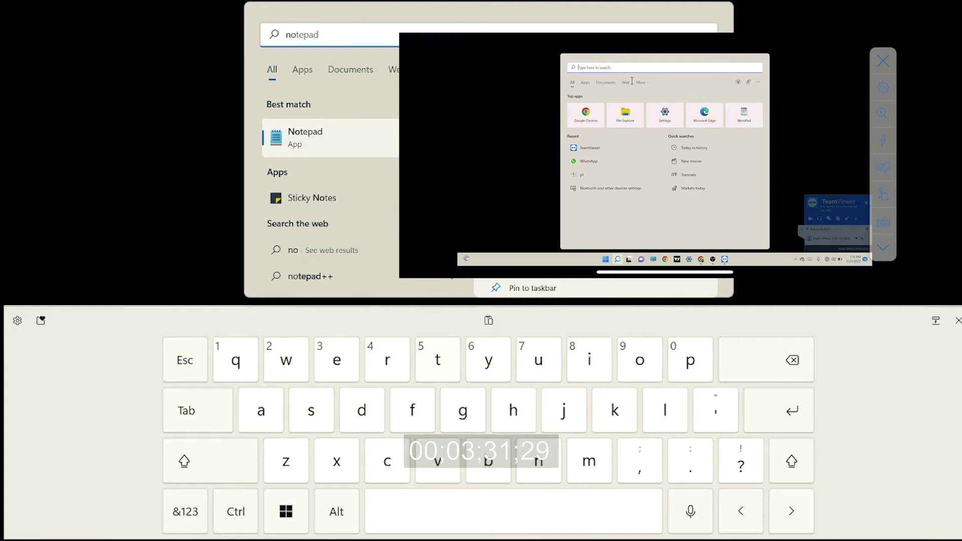
pyautogui.click(437, 360)
pyautogui.click(337, 360)
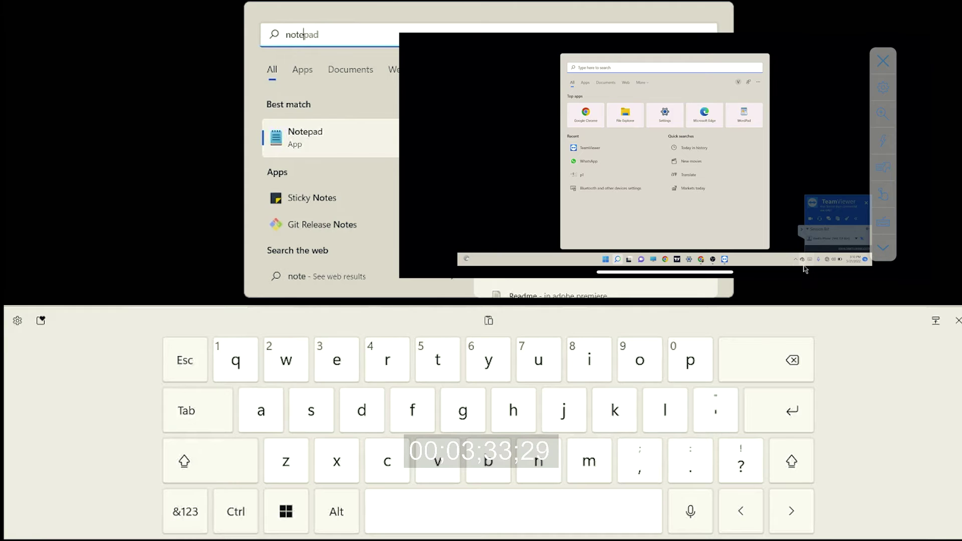
pyautogui.press('Return')
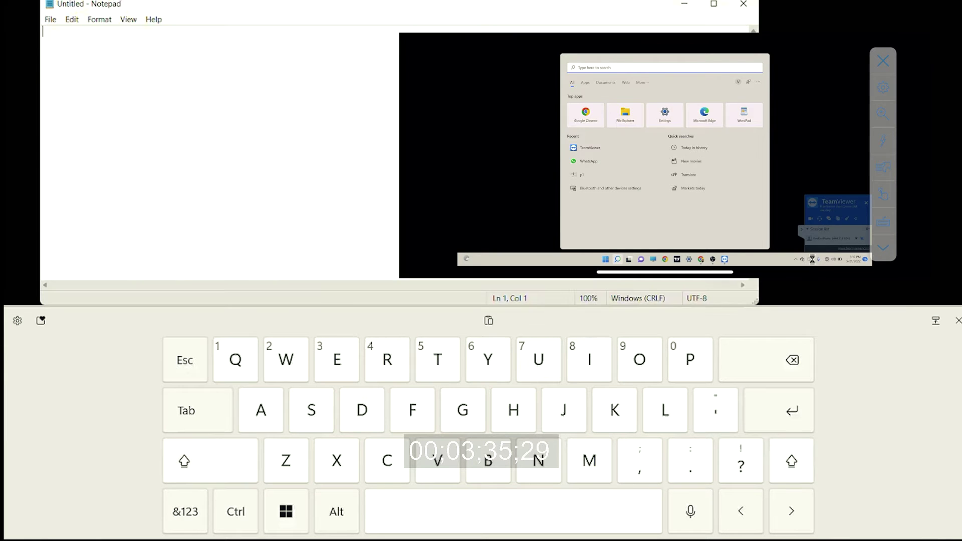
# Type 'So I am using mmy deevice frrom. M' into Notepad on the touch keyboard
pyautogui.click(813, 260)
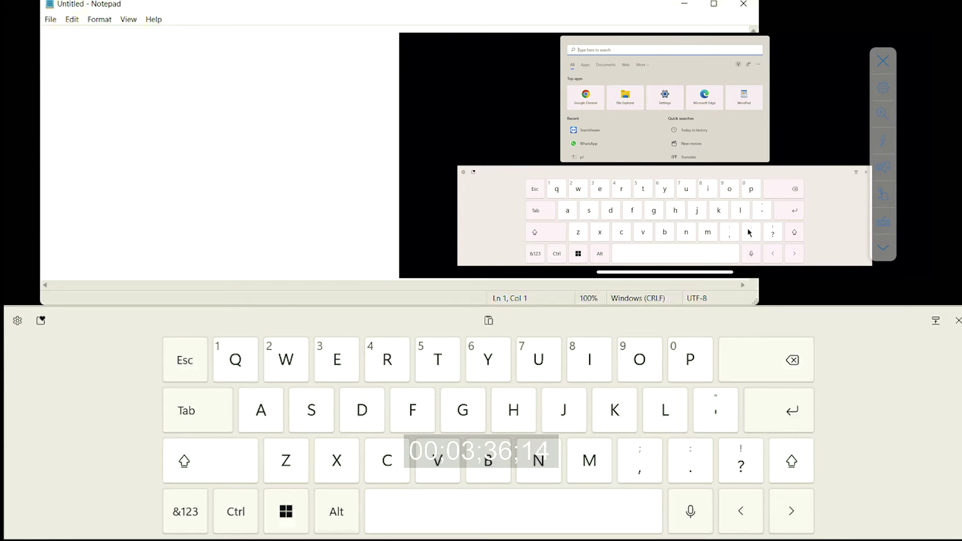
pyautogui.click(686, 232)
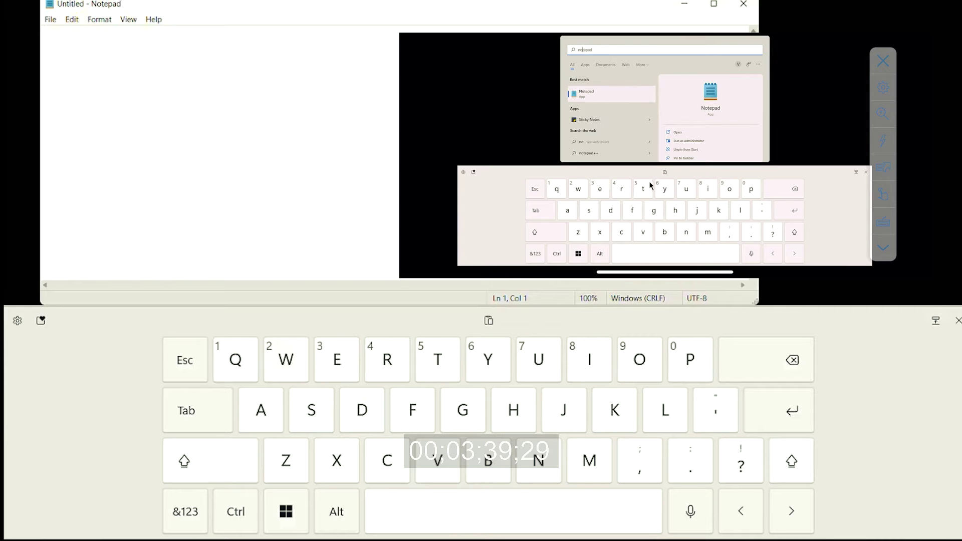
pyautogui.click(312, 410)
pyautogui.write('S')
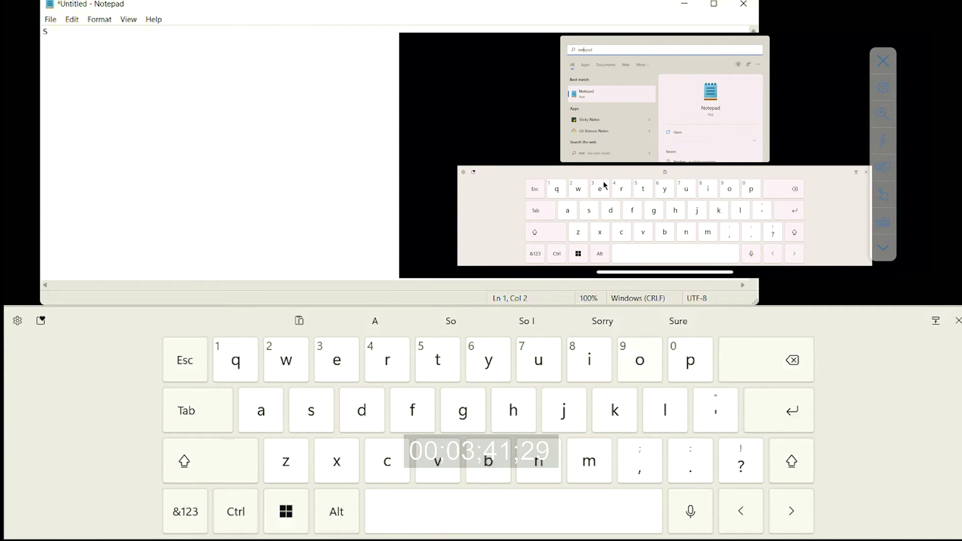
pyautogui.click(639, 361)
pyautogui.write('o i')
pyautogui.click(513, 512)
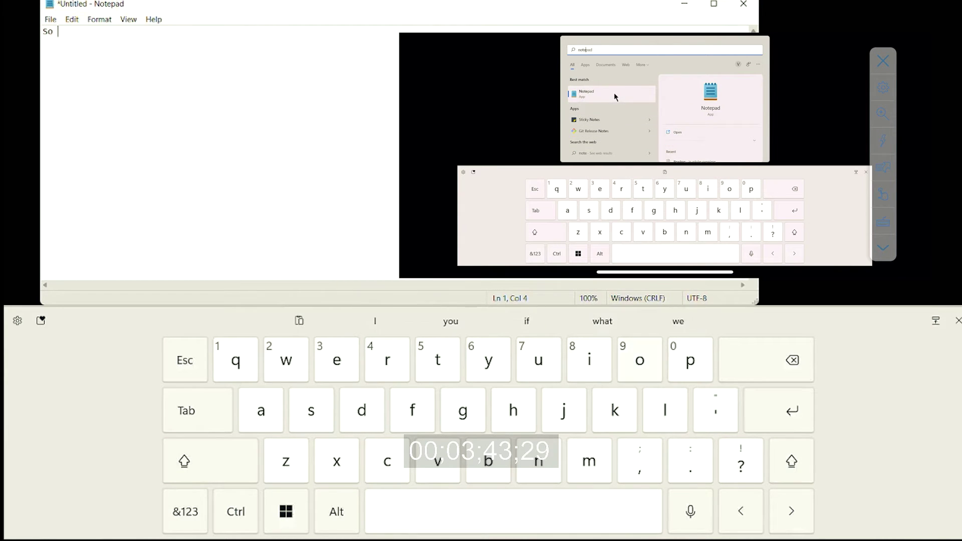
pyautogui.write('I ')
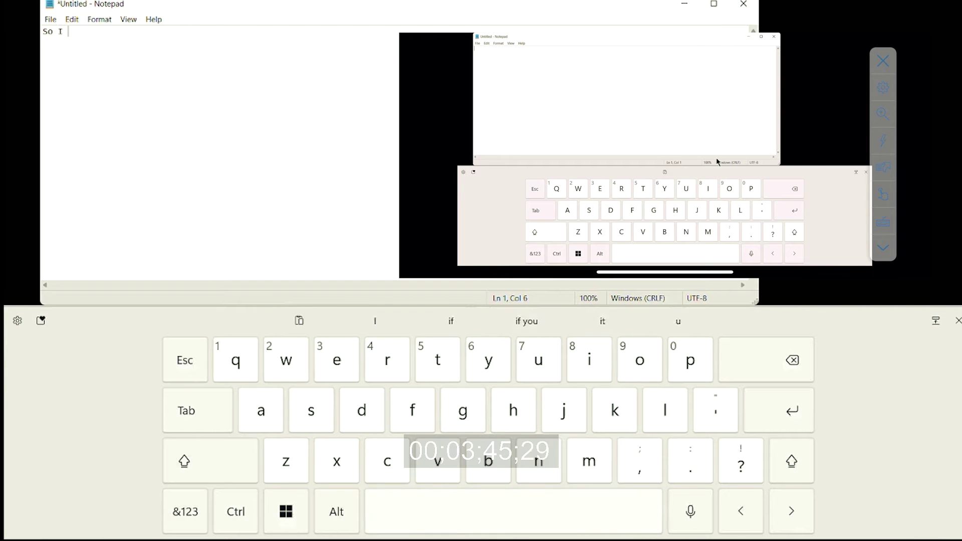
pyautogui.write('a')
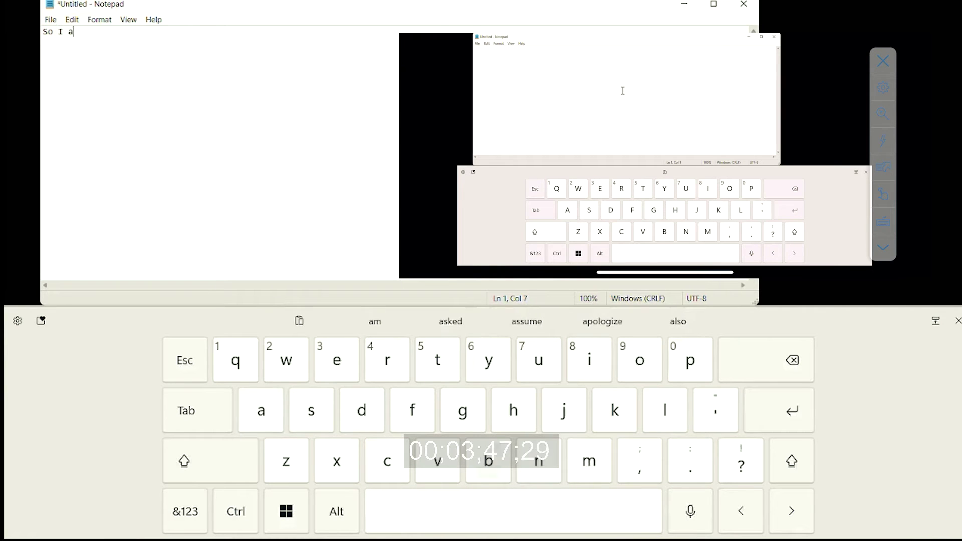
pyautogui.write('m ')
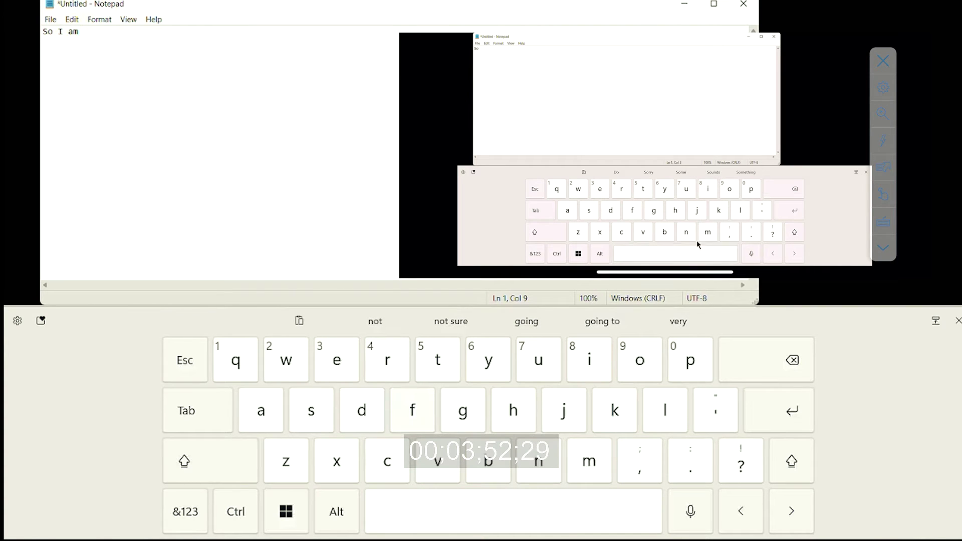
pyautogui.write('u')
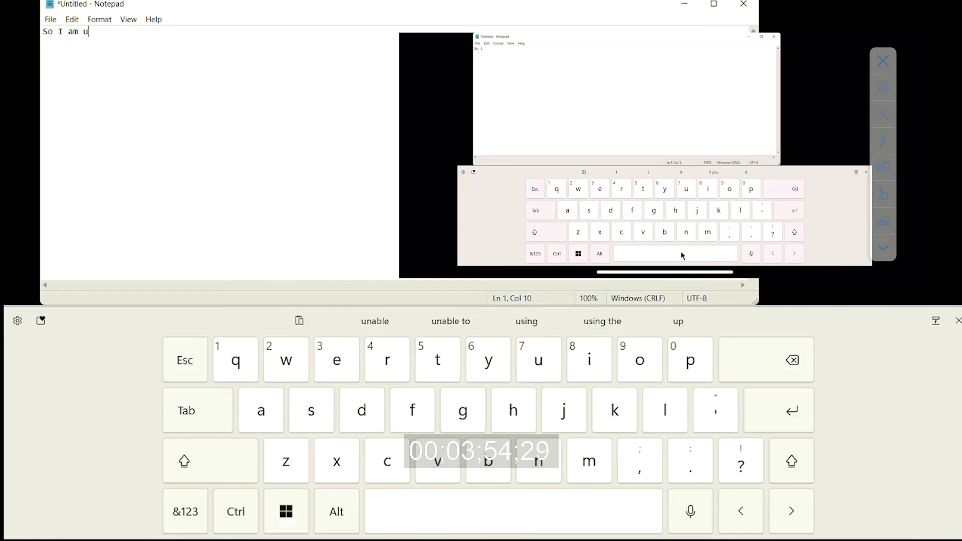
pyautogui.write('s')
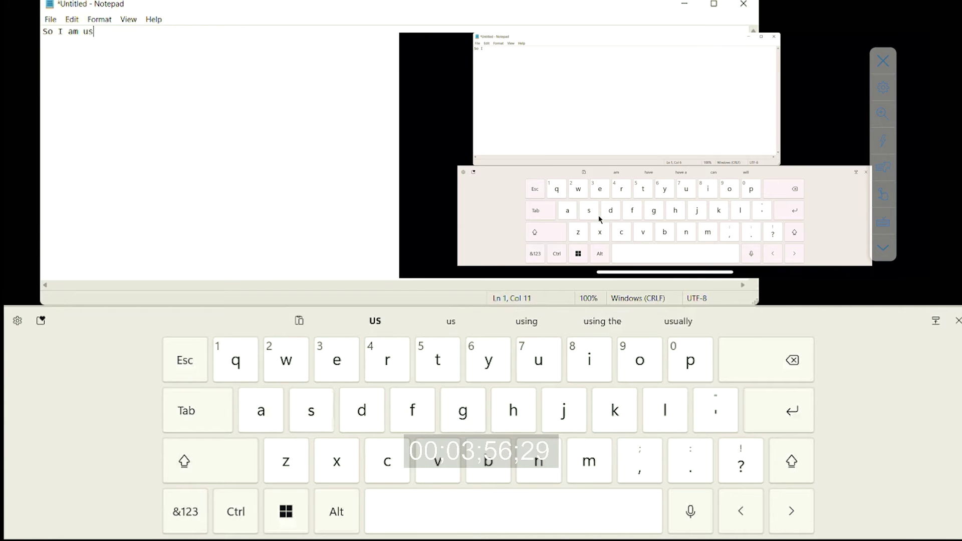
pyautogui.write('i')
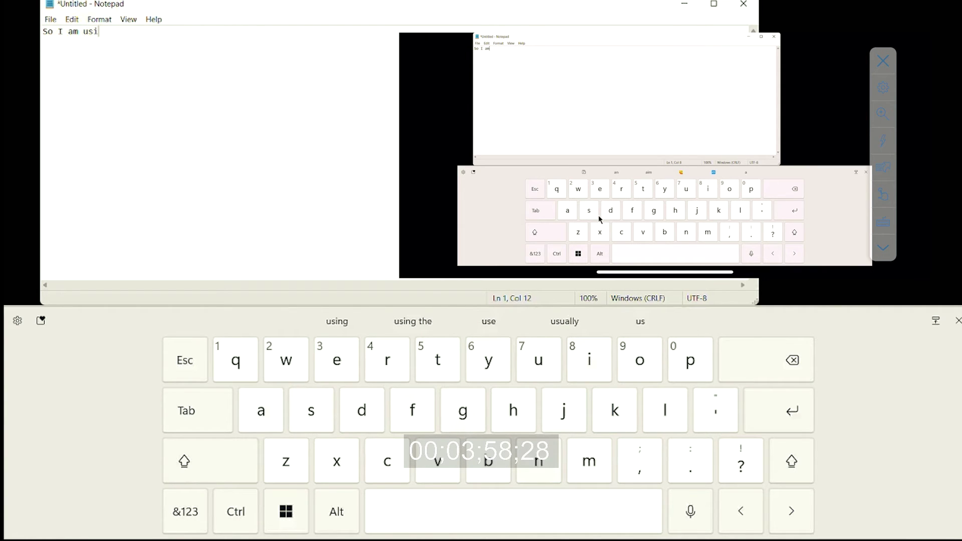
pyautogui.write('n')
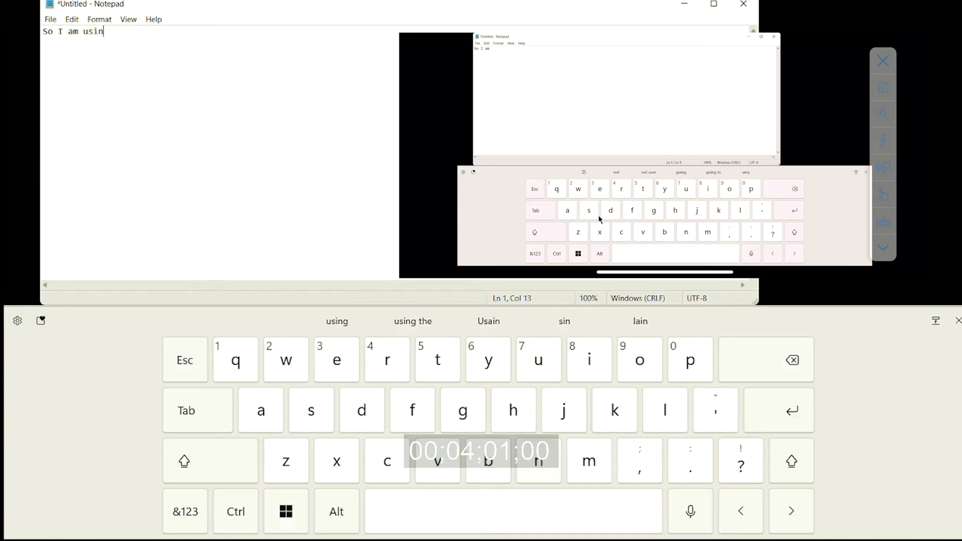
pyautogui.write('g')
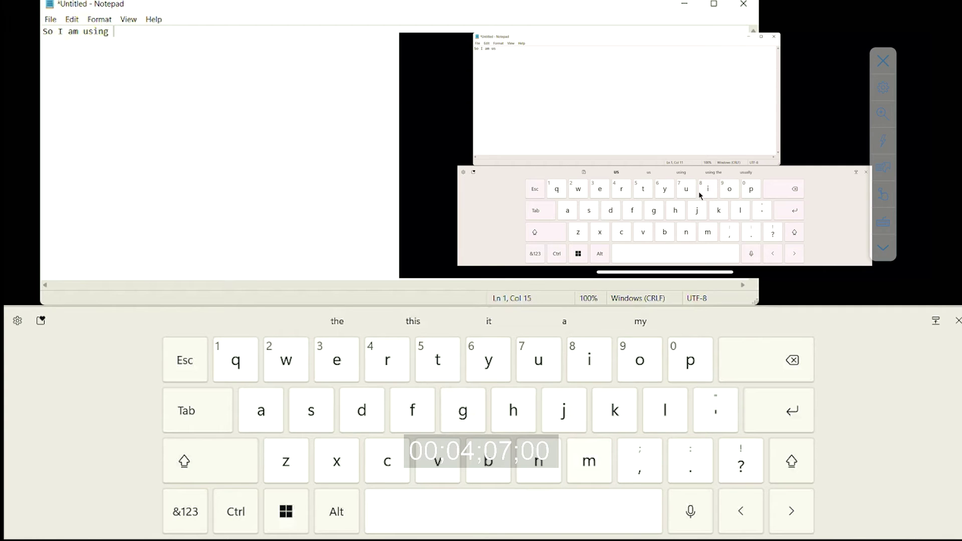
pyautogui.write(' mmy')
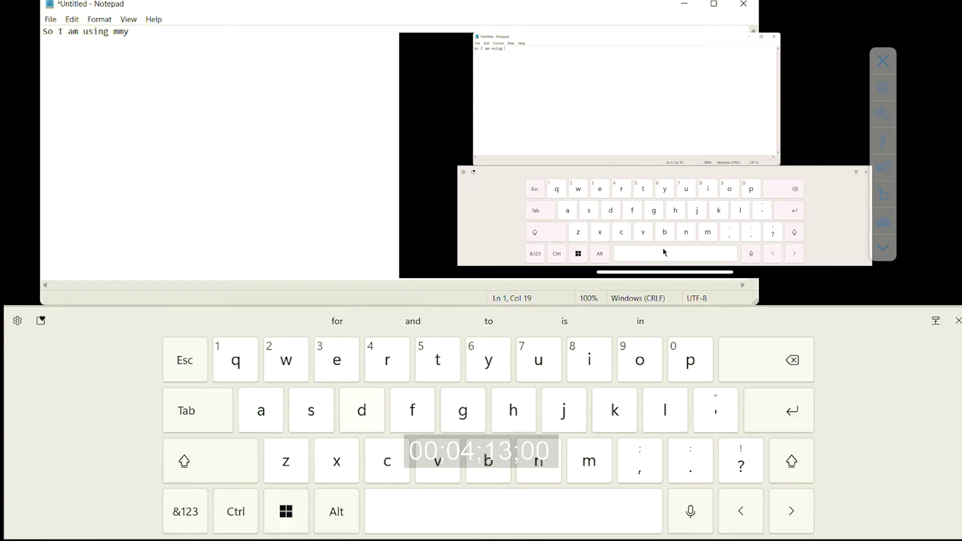
pyautogui.write(' dee')
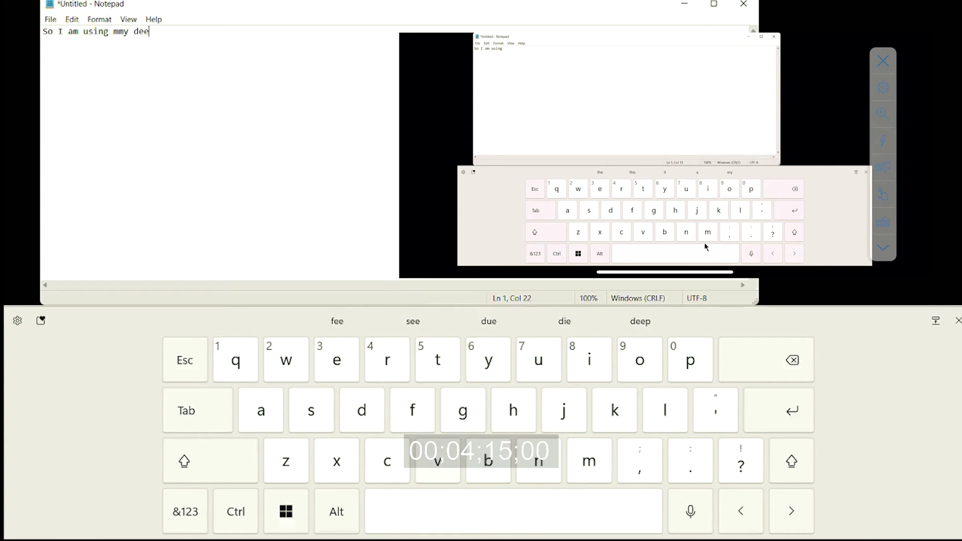
pyautogui.write('v')
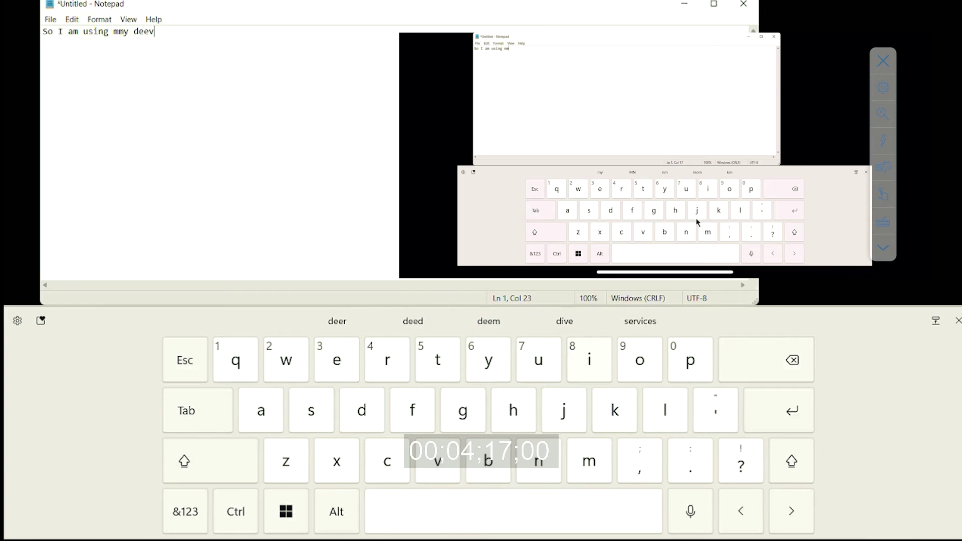
pyautogui.write('ic')
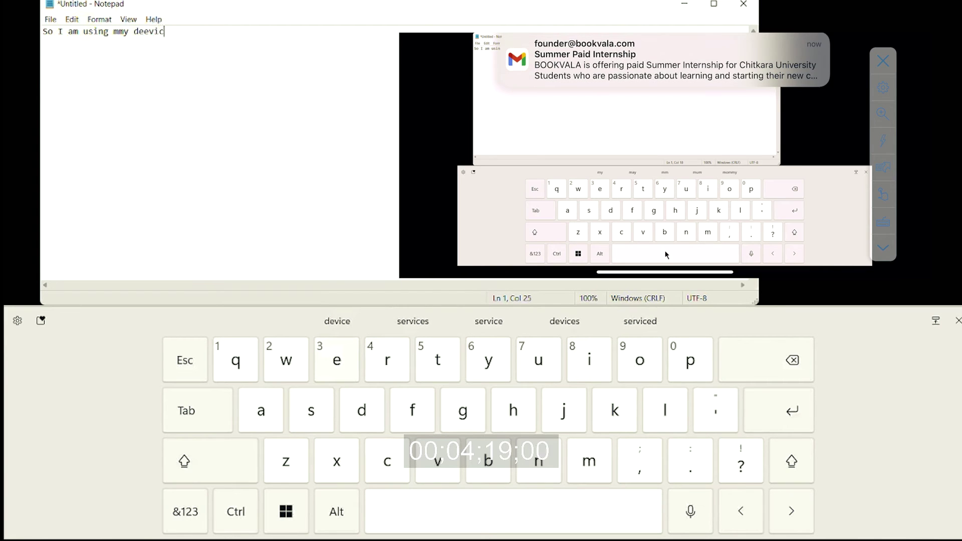
pyautogui.write('e')
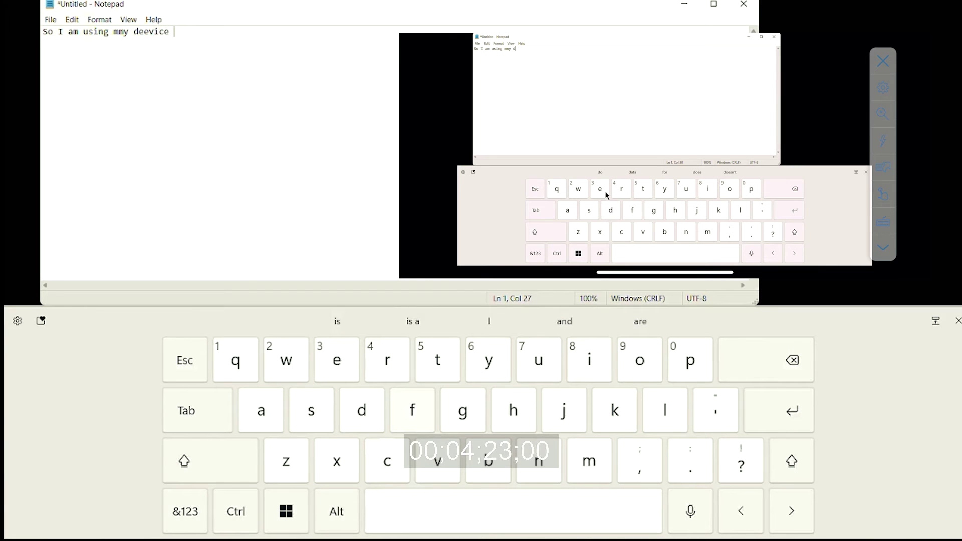
pyautogui.write(' frr')
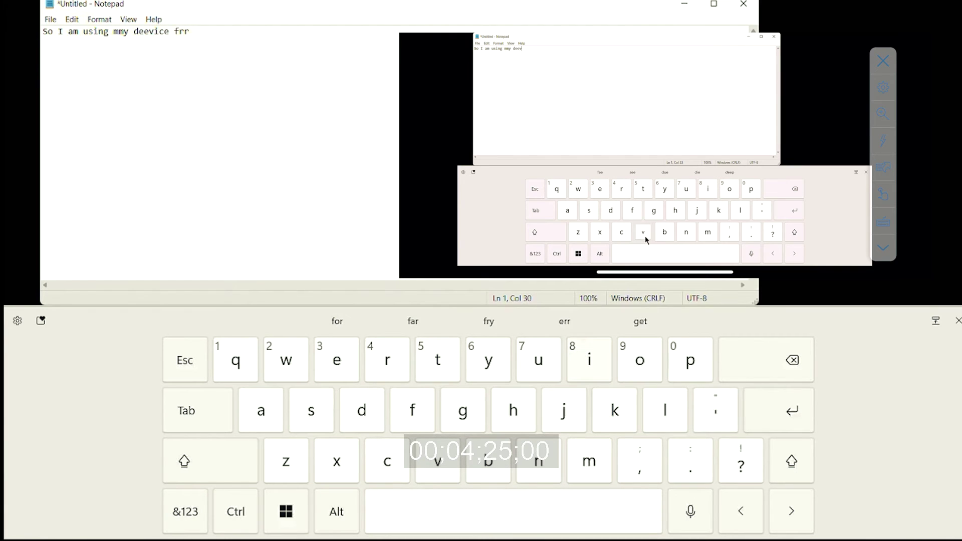
pyautogui.write('om. ')
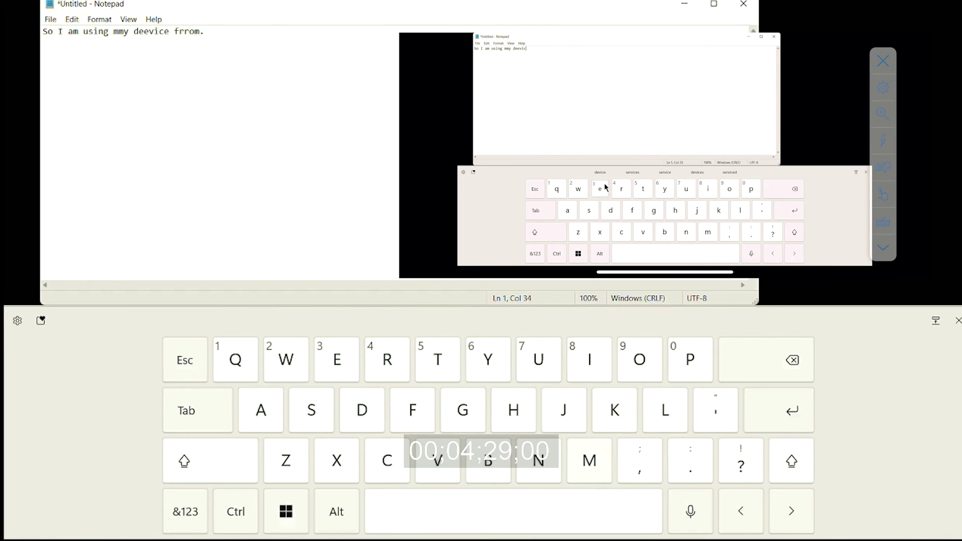
pyautogui.write('Mmy')
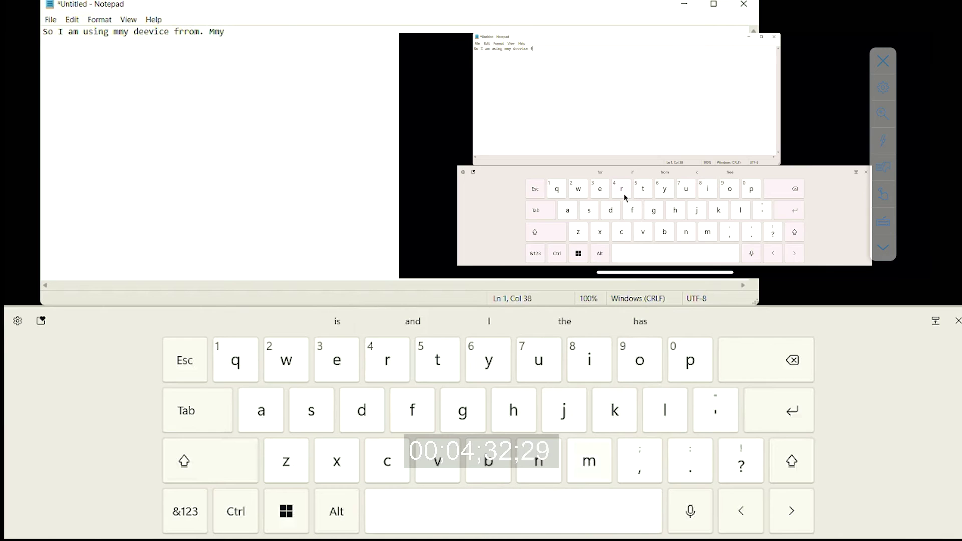
pyautogui.write(' p')
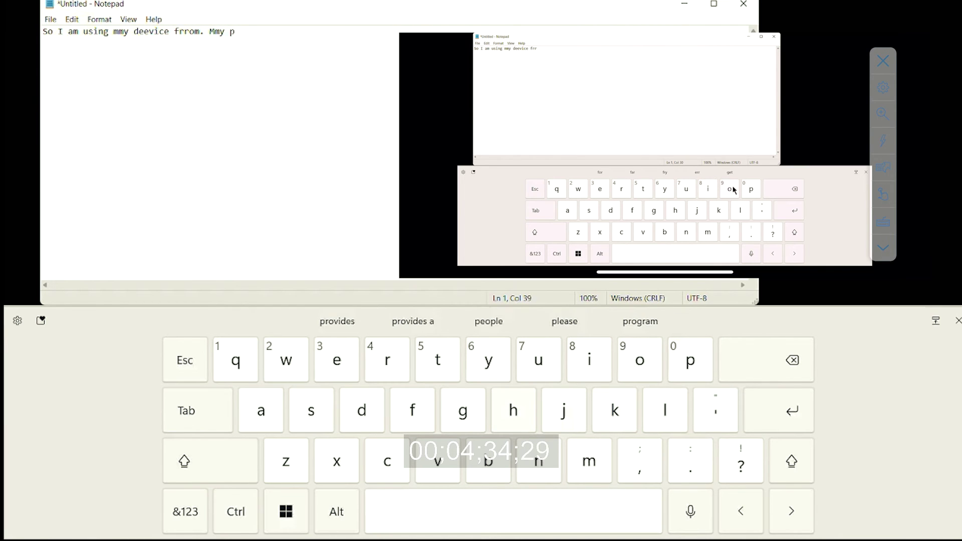
pyautogui.write('h')
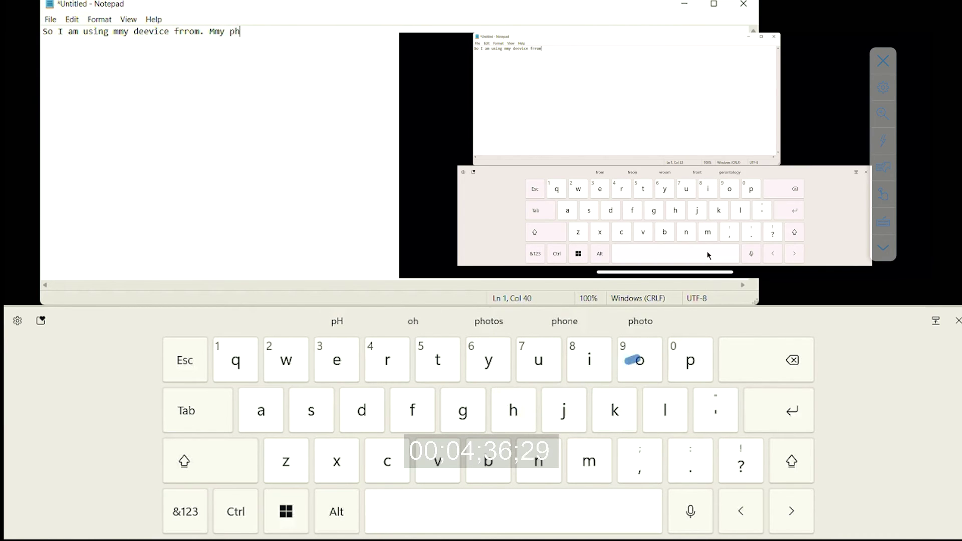
pyautogui.write(' hood')
pyautogui.click(707, 257)
pyautogui.click(708, 233)
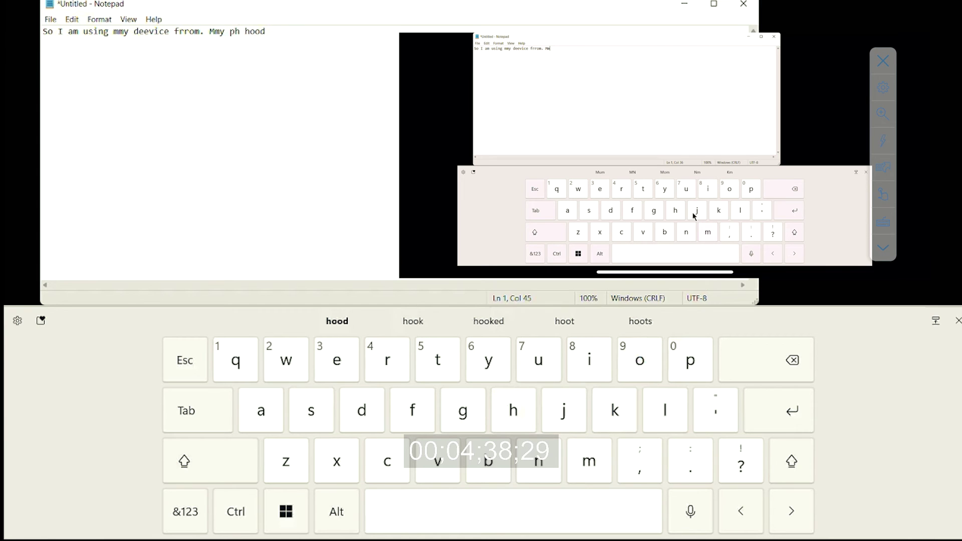
pyautogui.write('oooo')
pyautogui.click(666, 193)
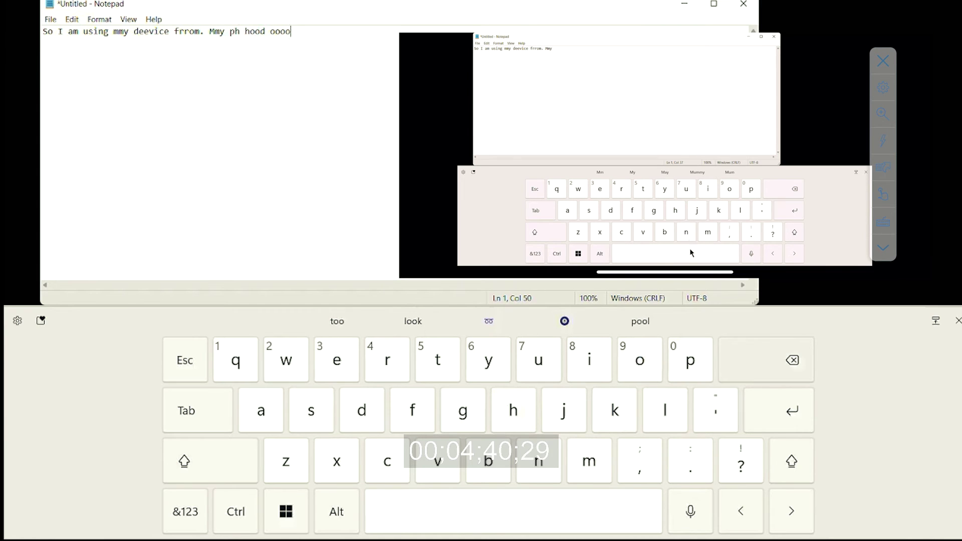
pyautogui.click(689, 253)
# Backspace the stray letters and type 'My phone.' to finish the Notepad sentence
pyautogui.press('BackSpace')
pyautogui.press('BackSpace')
pyautogui.press('BackSpace')
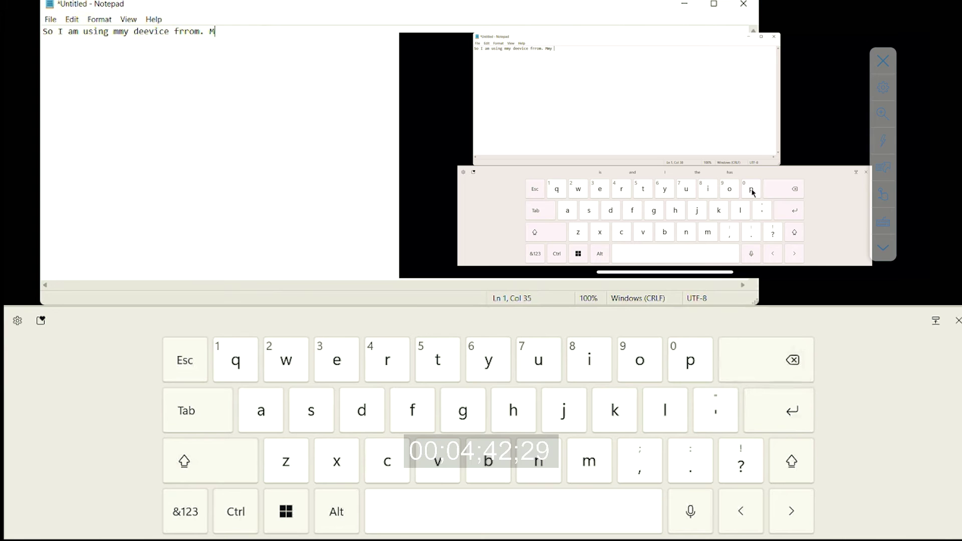
pyautogui.click(751, 189)
pyautogui.click(676, 211)
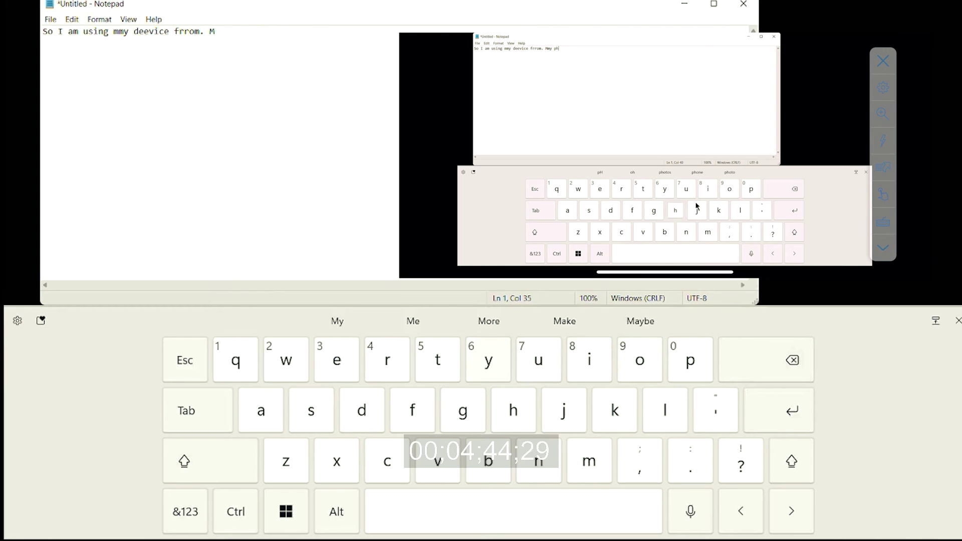
pyautogui.write('y')
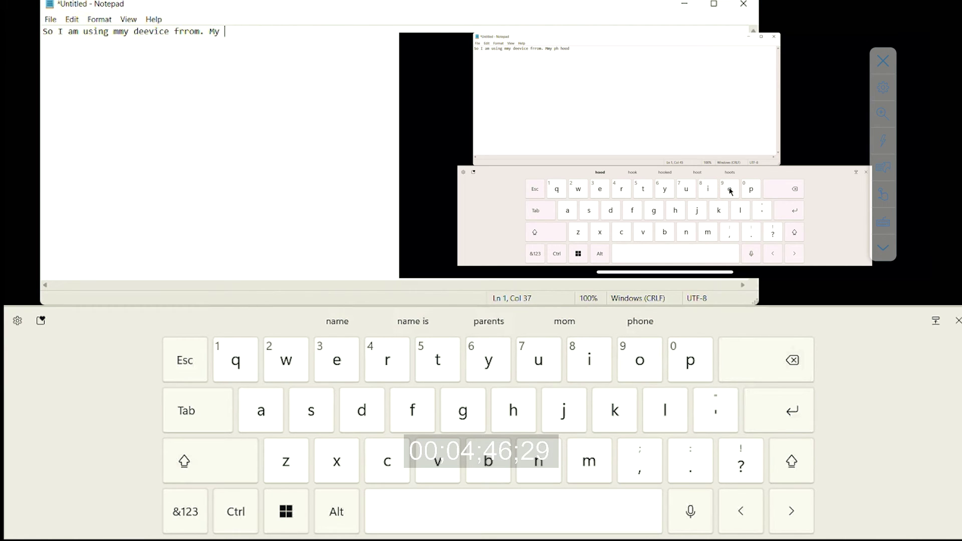
pyautogui.click(730, 189)
pyautogui.click(690, 359)
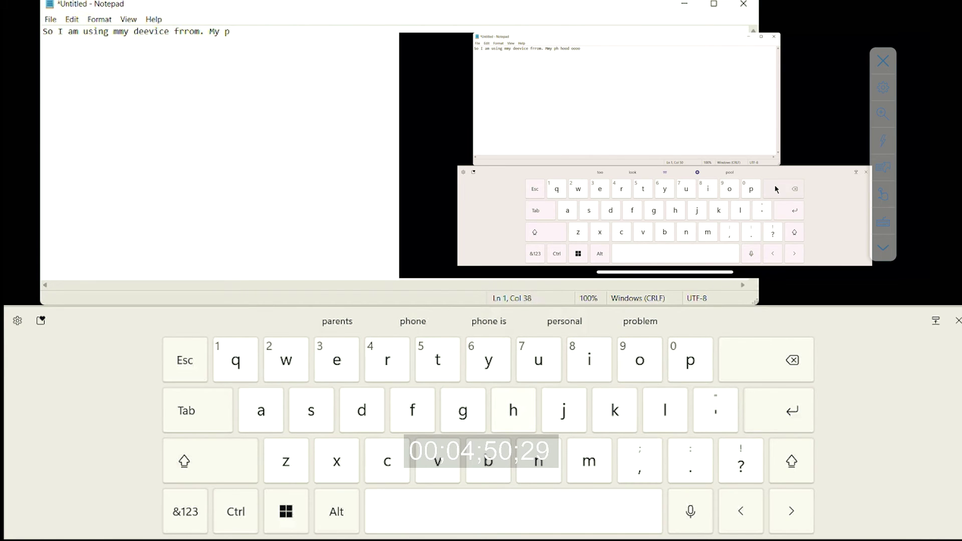
pyautogui.write('hh')
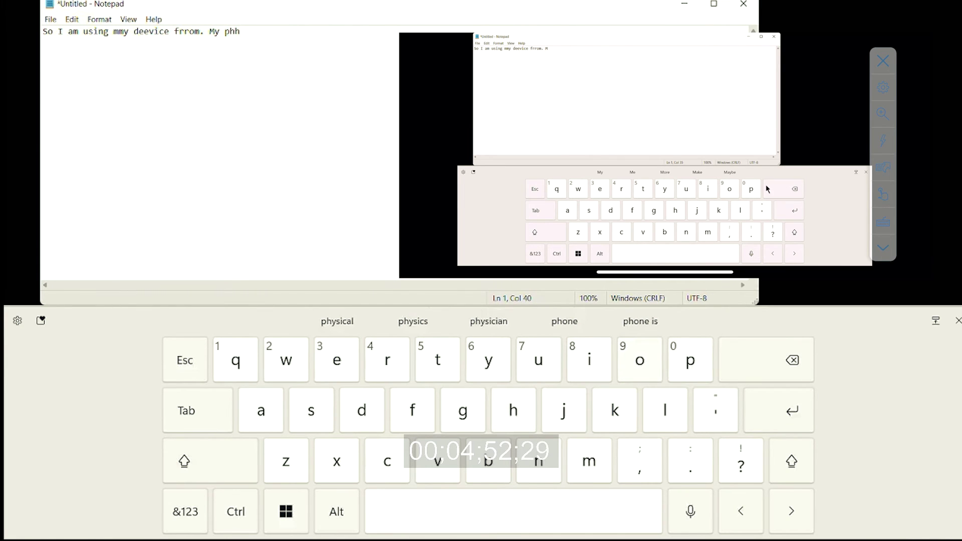
pyautogui.write('on')
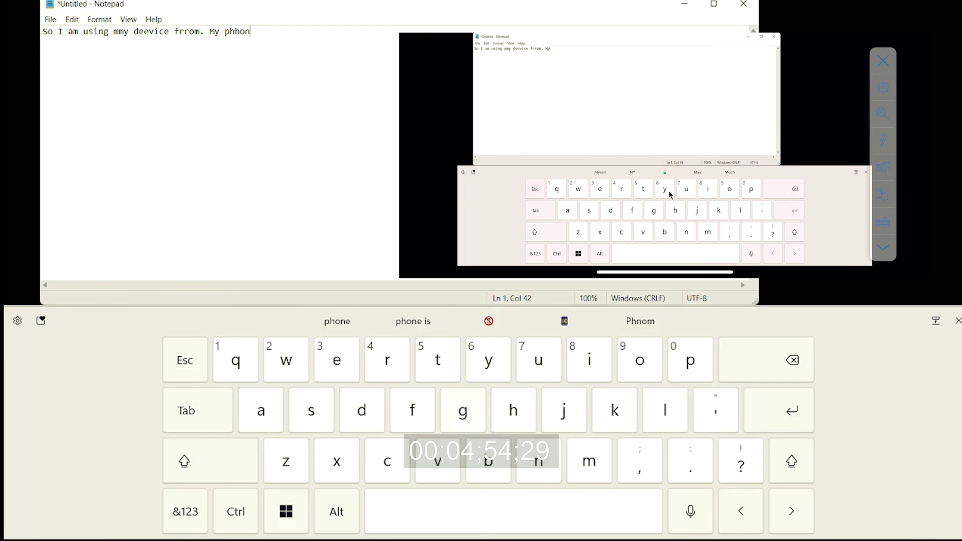
pyautogui.write('e')
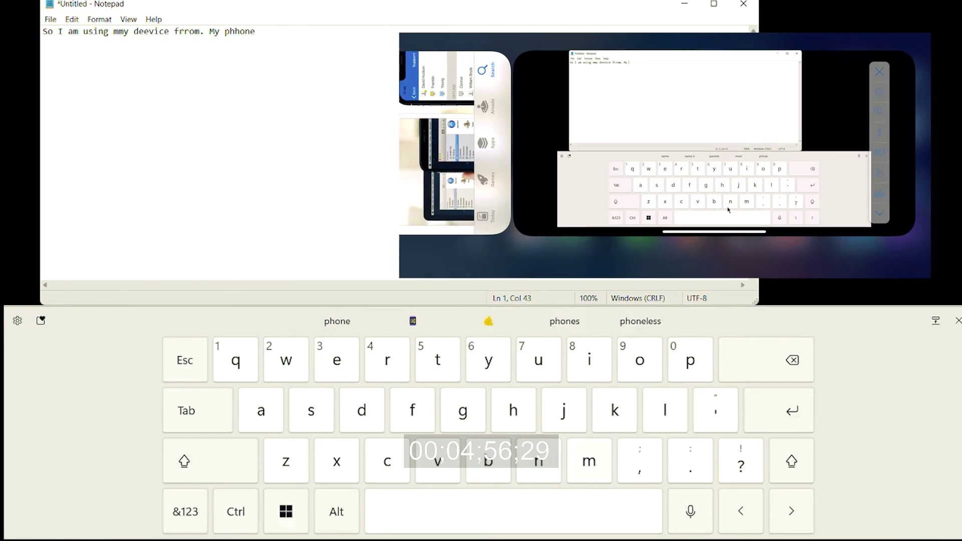
pyautogui.write('.')
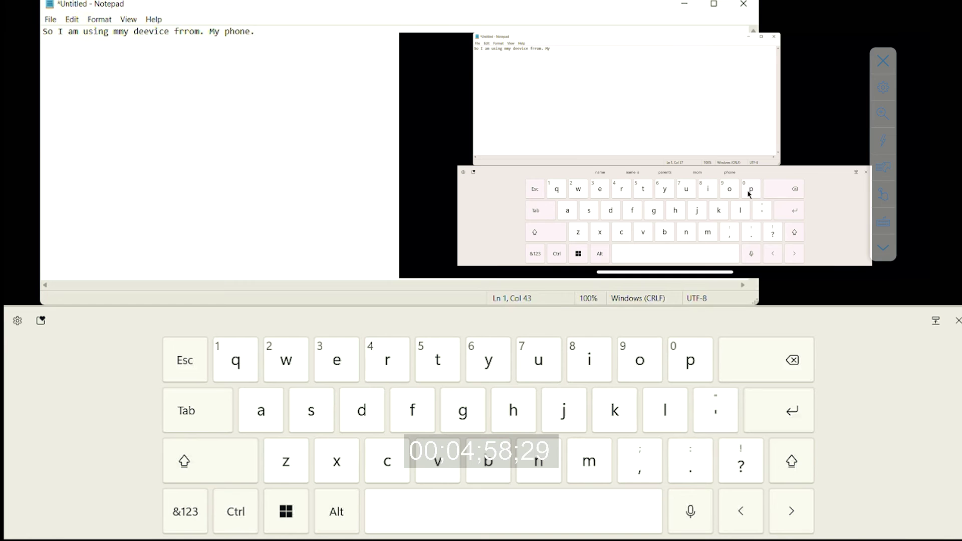
pyautogui.click(749, 191)
pyautogui.click(677, 211)
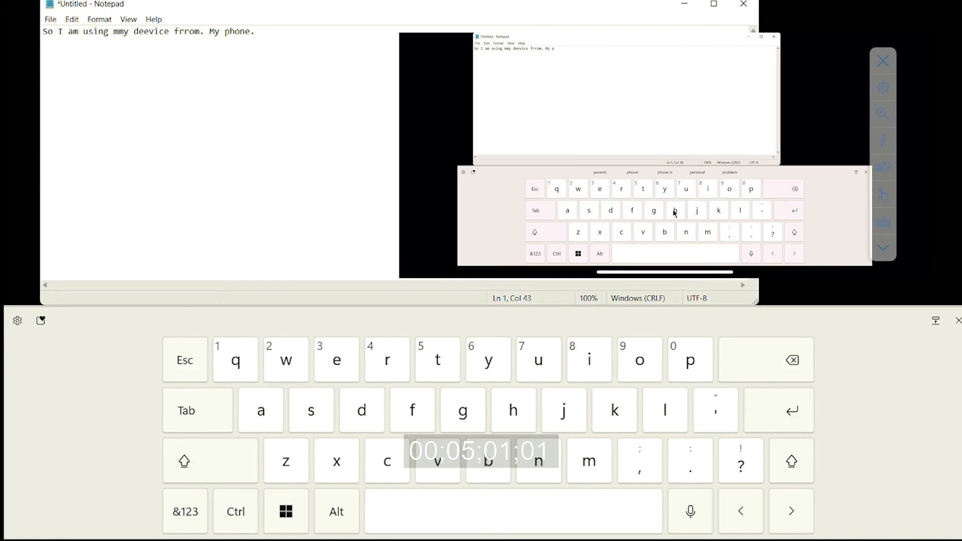
pyautogui.click(726, 189)
pyautogui.click(691, 234)
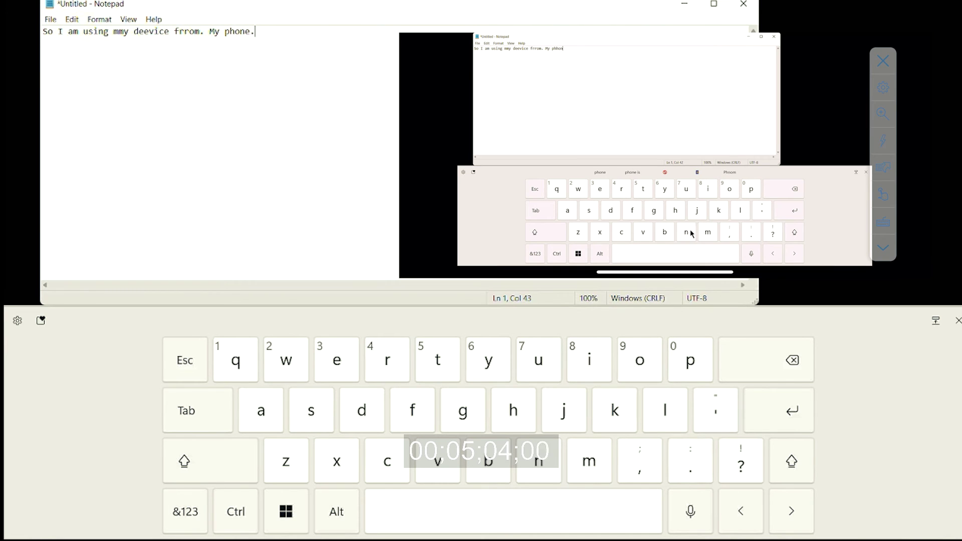
pyautogui.click(606, 193)
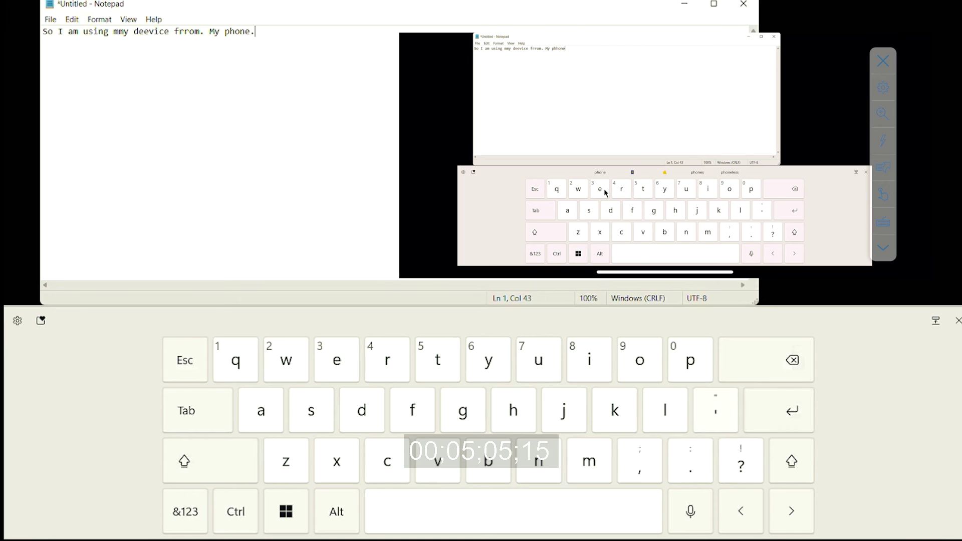
pyautogui.click(752, 233)
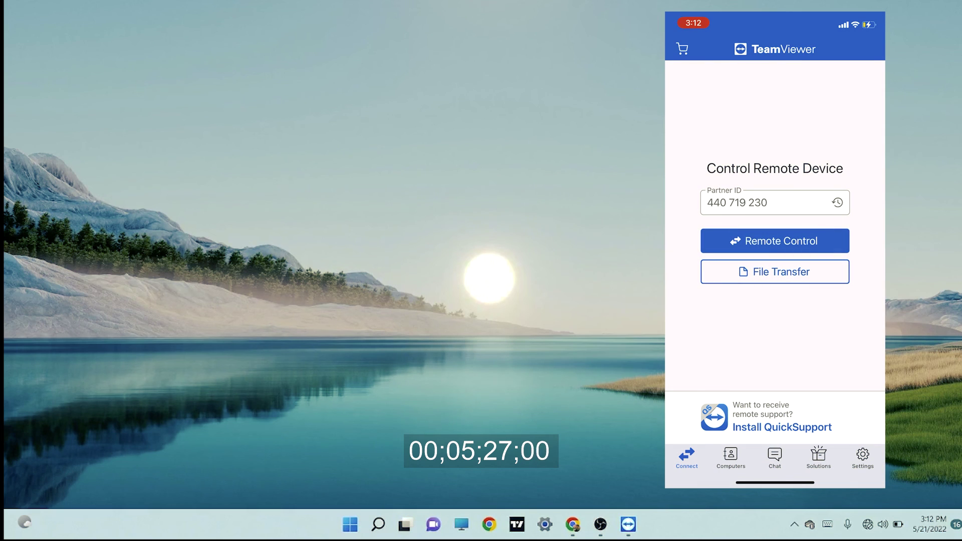
# Restore TeamViewer from the taskbar, dismiss the promo popup with Esc, and close it with Alt+F4
pyautogui.click(628, 525)
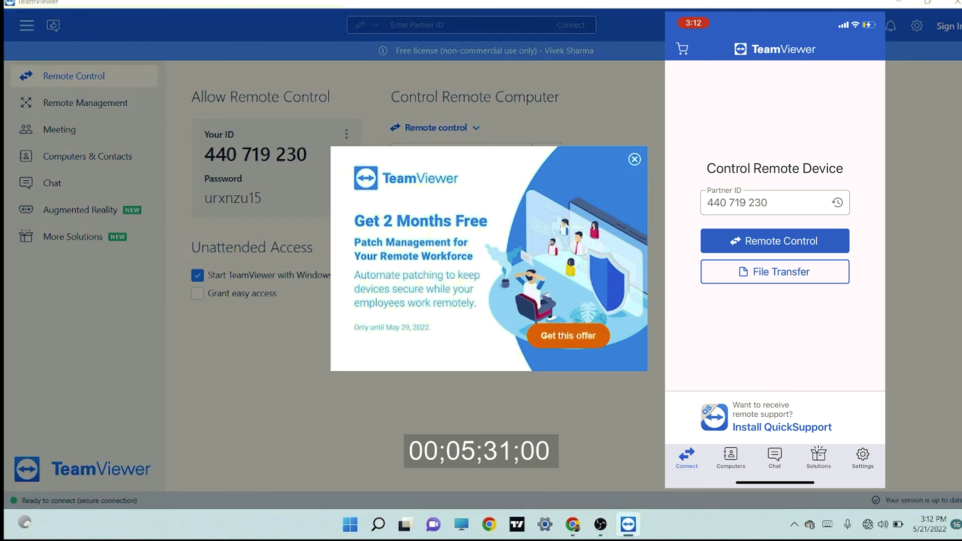
pyautogui.press('Escape')
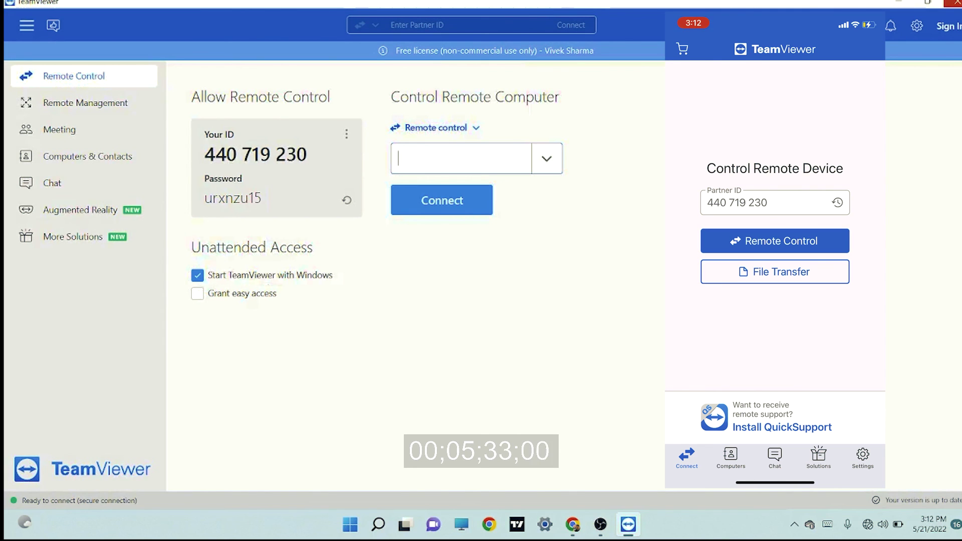
pyautogui.hotkey('alt', 'F4')
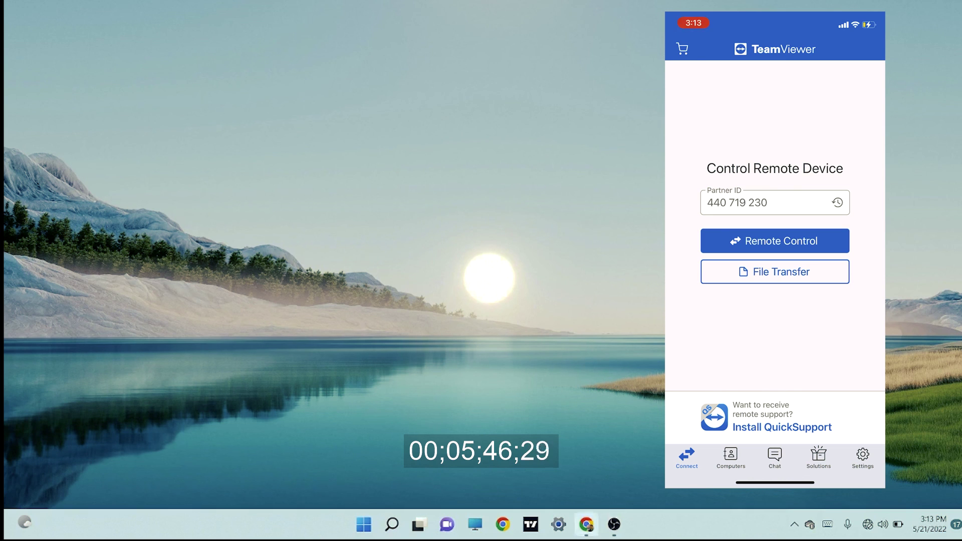
# Restore the TeamViewer web page in Chrome, then hide it with Win+D
pyautogui.click(586, 525)
pyautogui.scroll(-1, 301, 301)
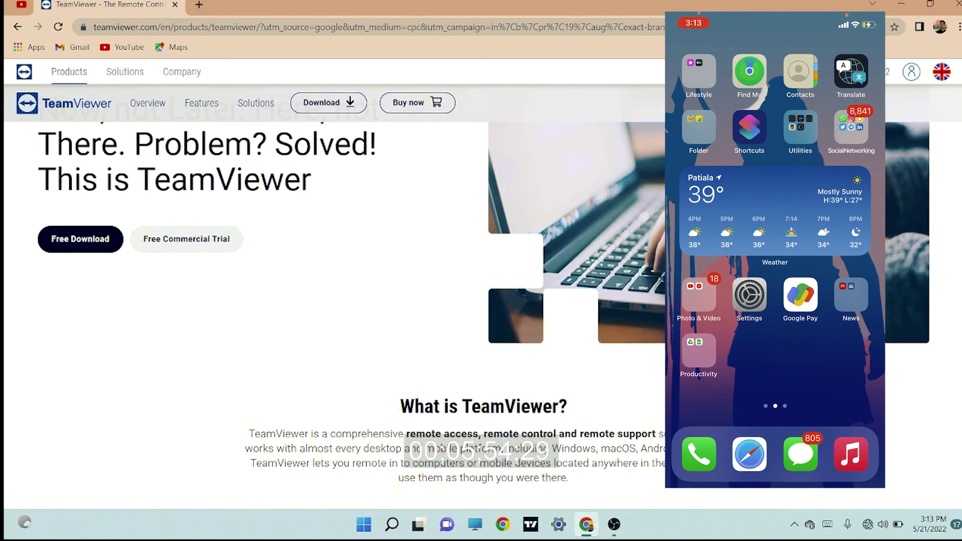
pyautogui.press('super+d')
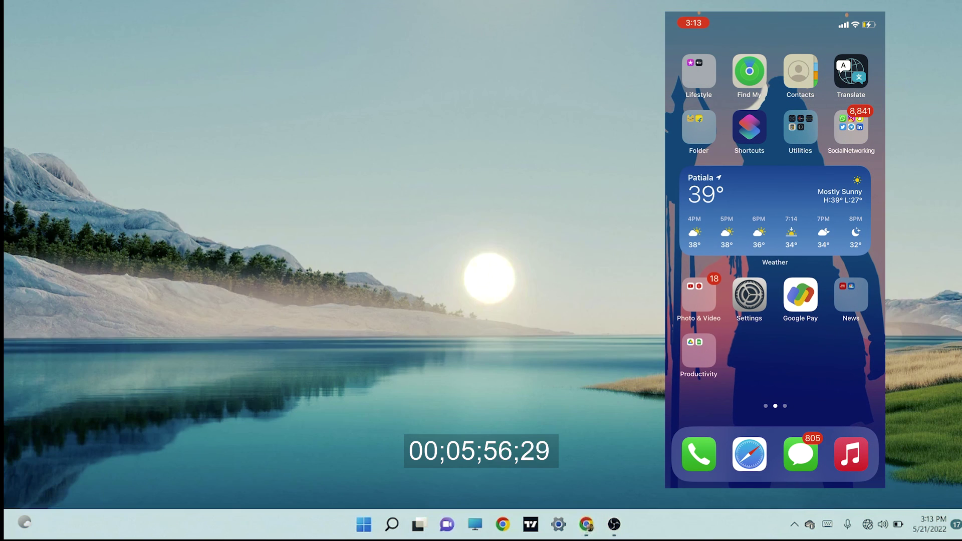